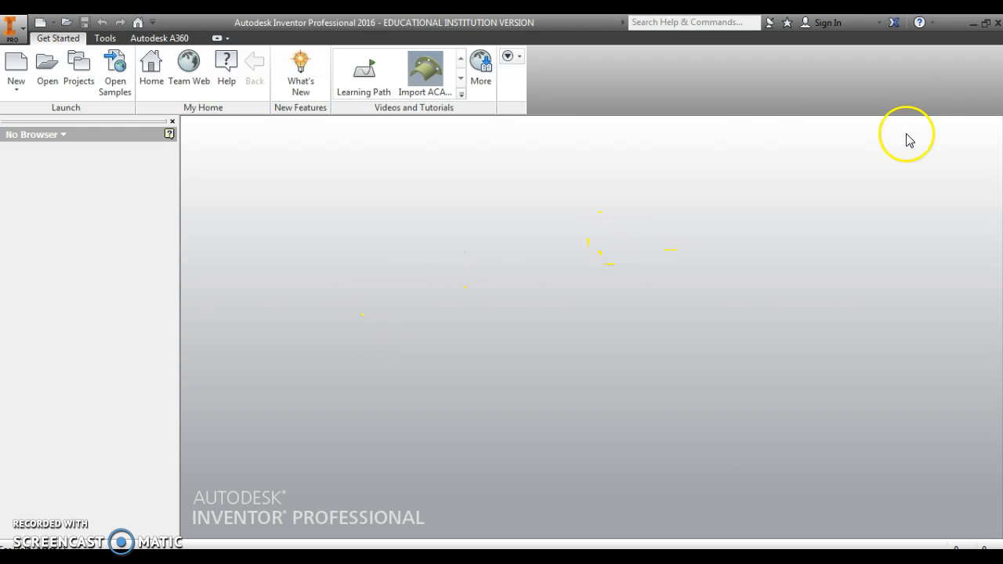
Examine the Inventor parts folder on the desktop, including its subfolders and the options for creating a new folder
left_click(975, 25)
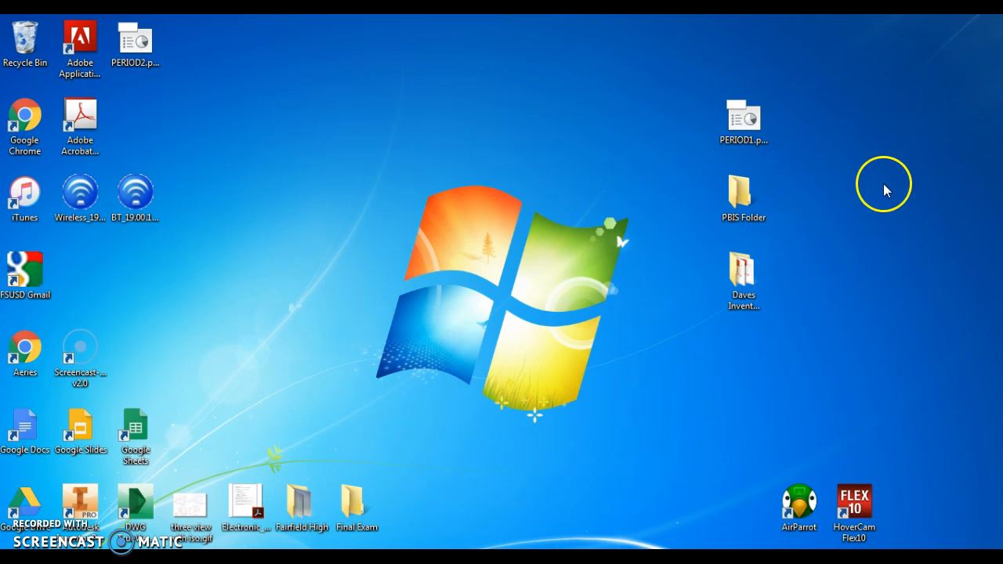
double_click(742, 280)
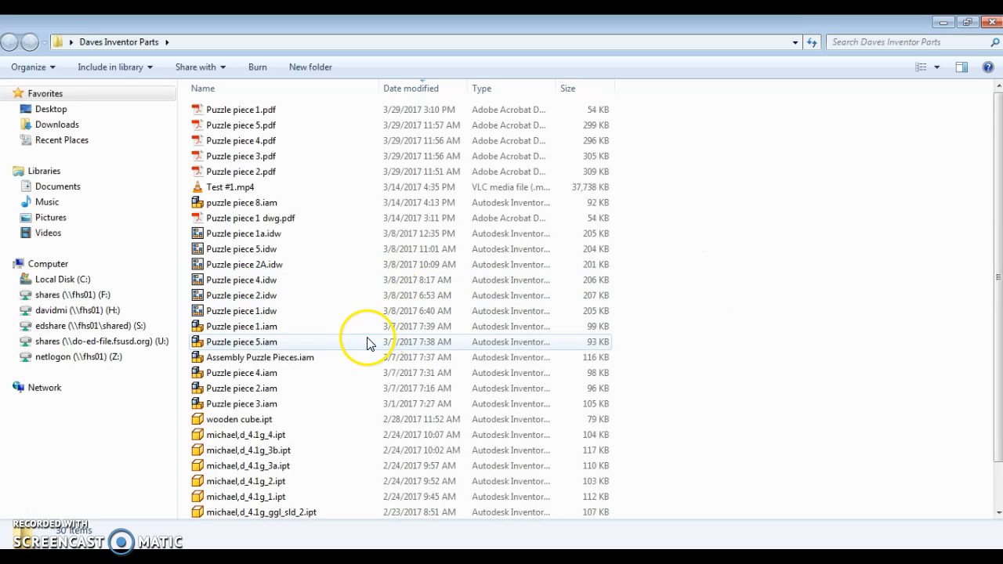
scroll(342, 348, "down", 1)
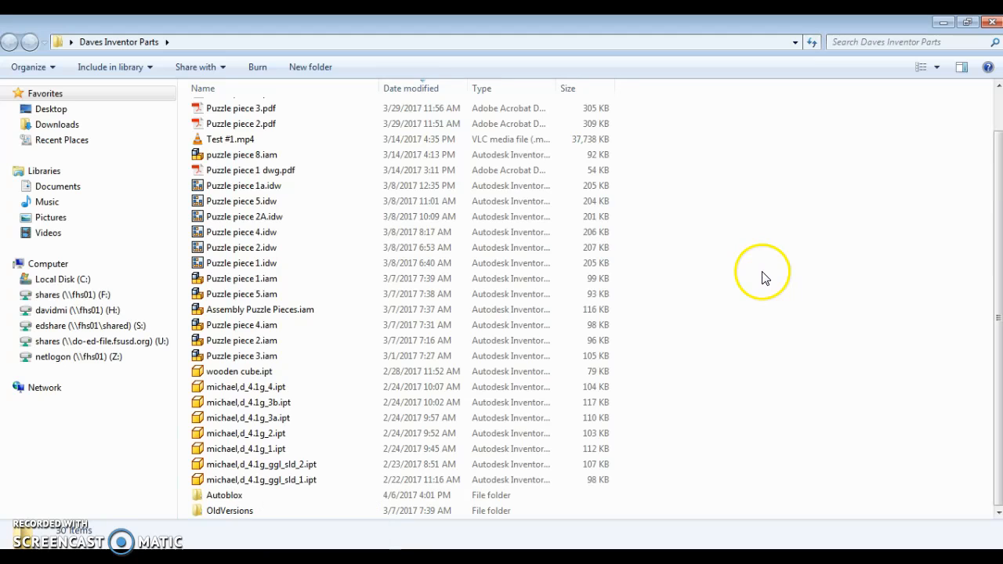
right_click(810, 246)
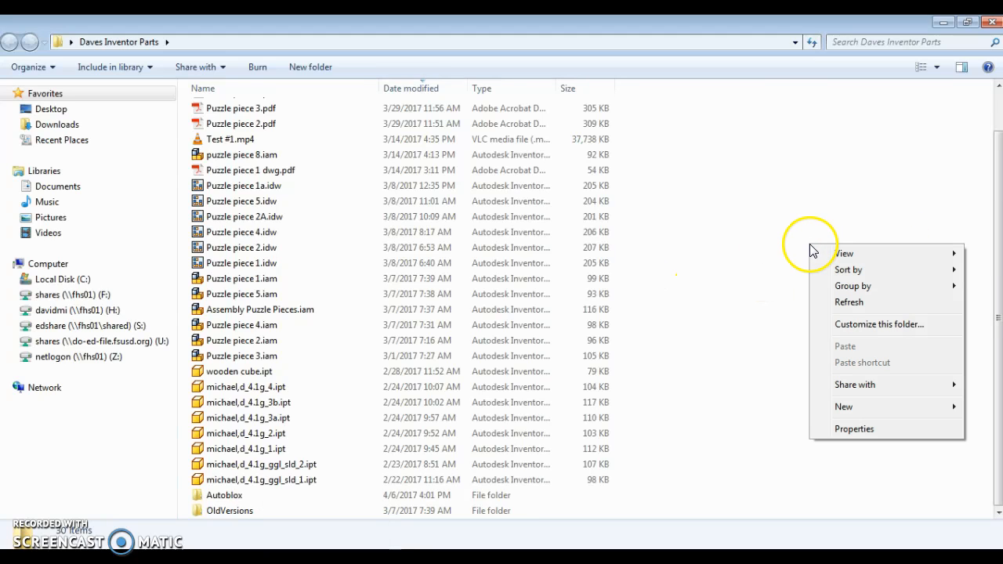
mouse_move(844, 409)
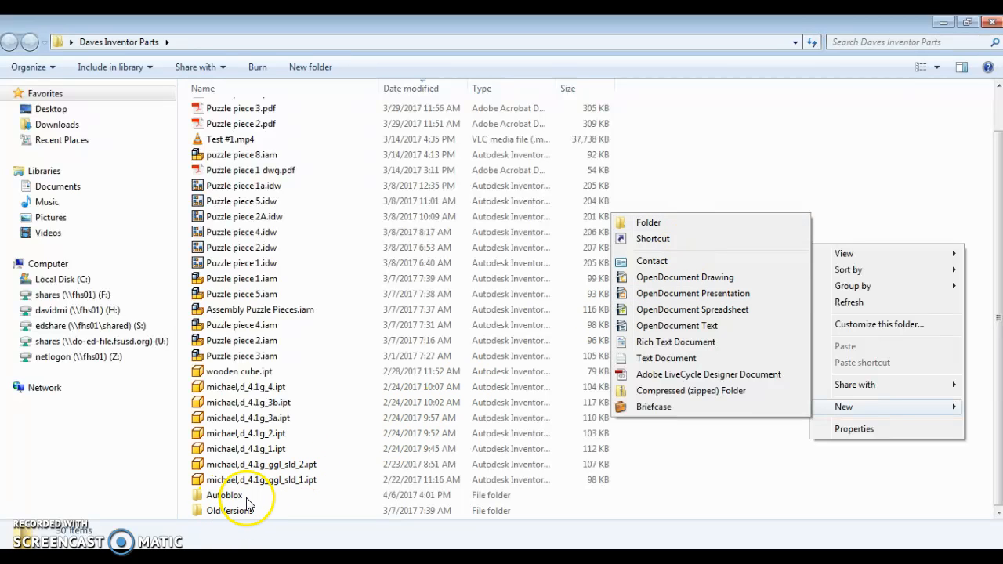
left_click(963, 119)
left_click(963, 119)
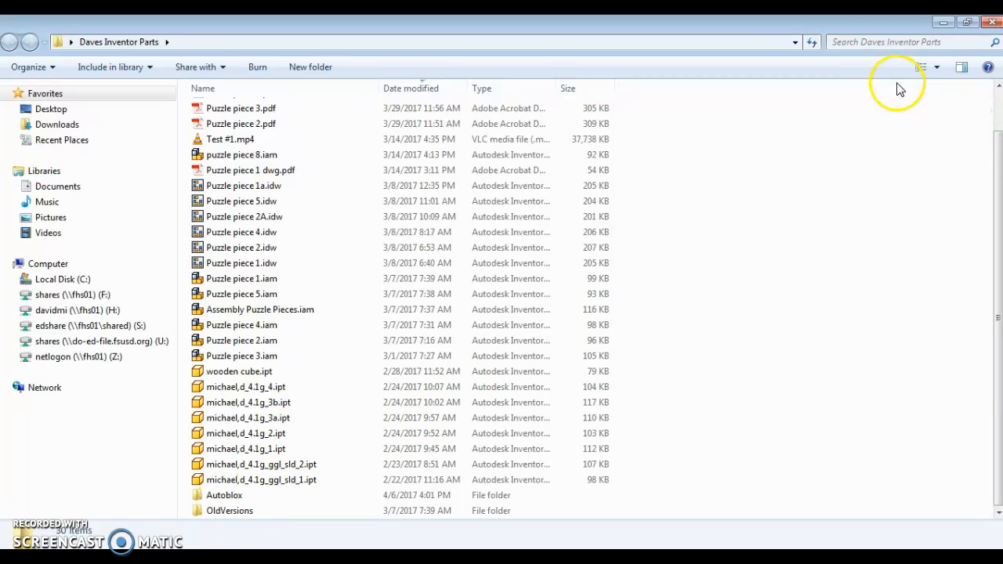
left_click(994, 26)
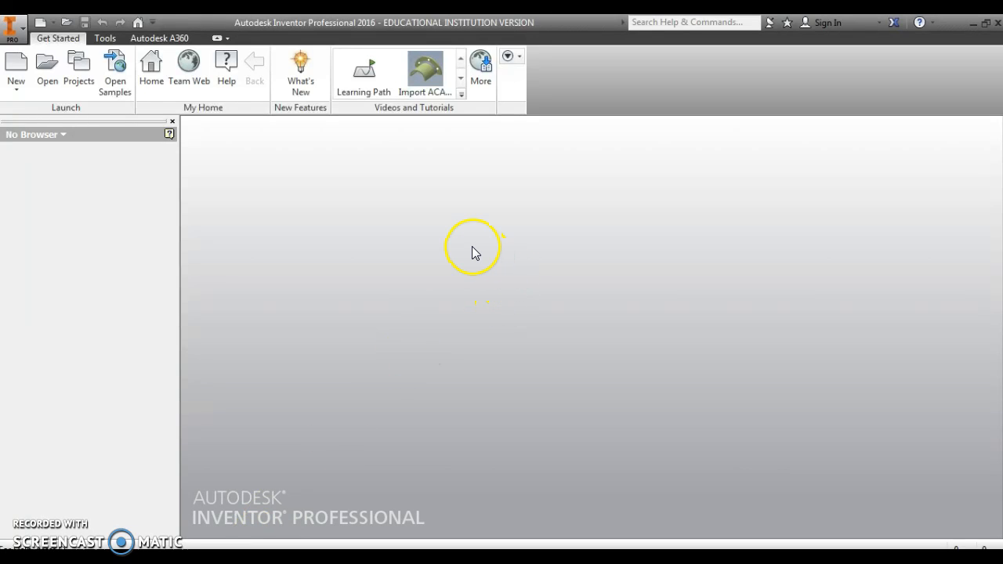
Create a new part file from the Standard.ipt template
left_click(14, 89)
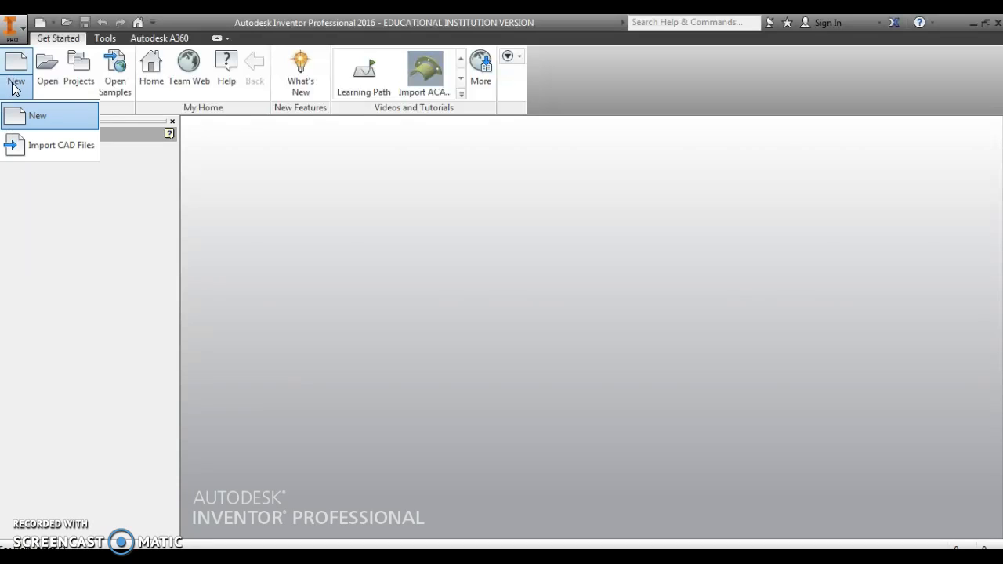
left_click(40, 118)
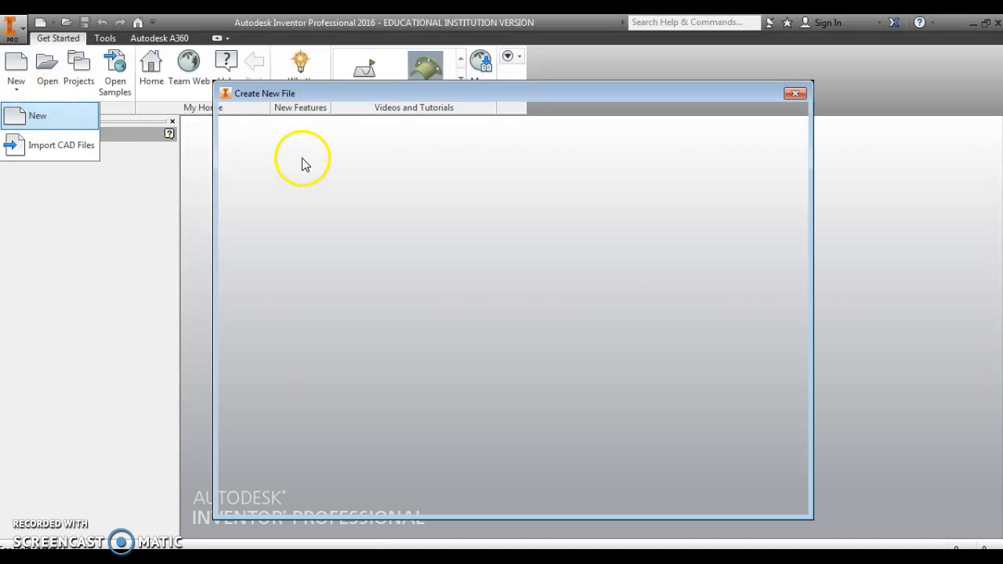
left_click(513, 174)
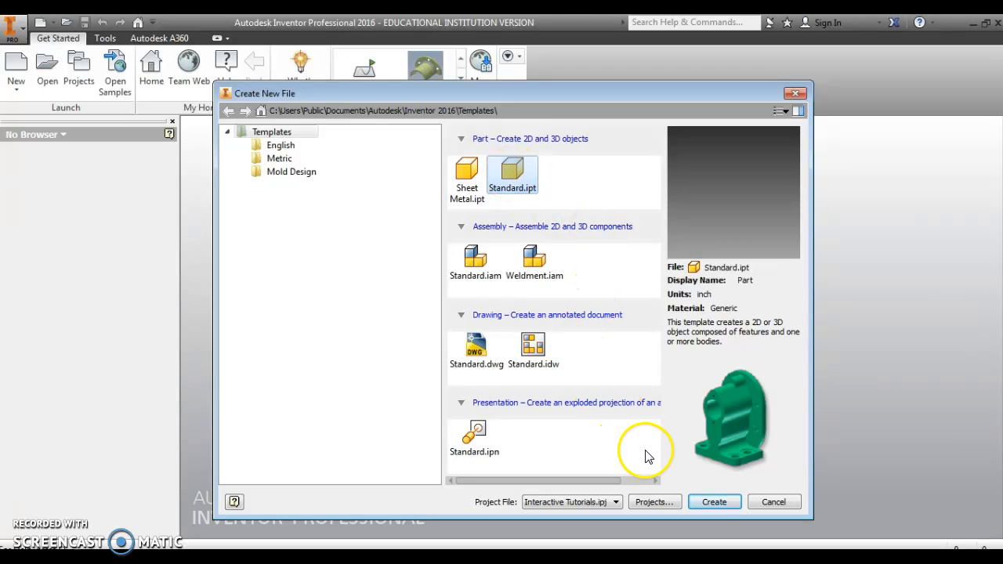
left_click(712, 504)
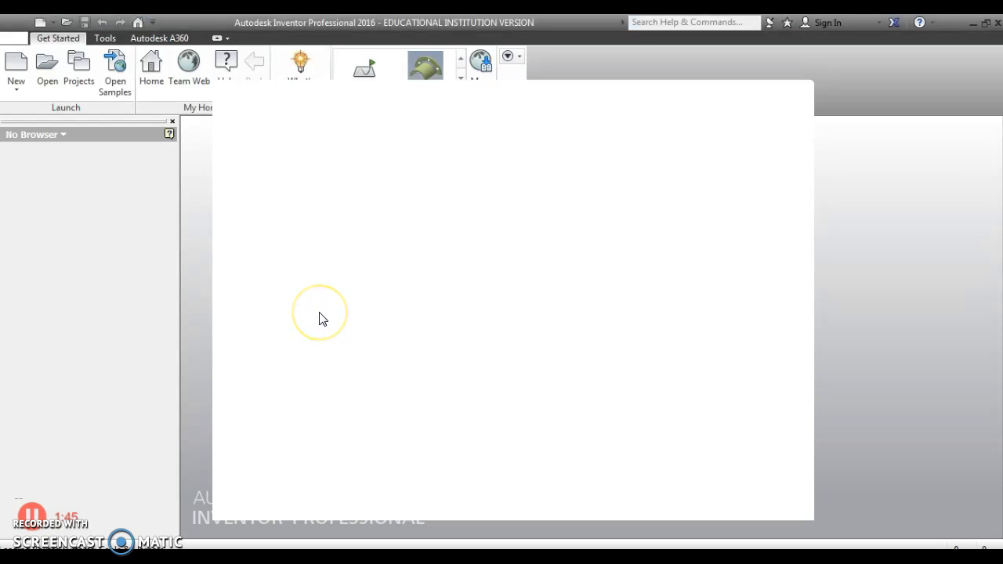
left_click(342, 307)
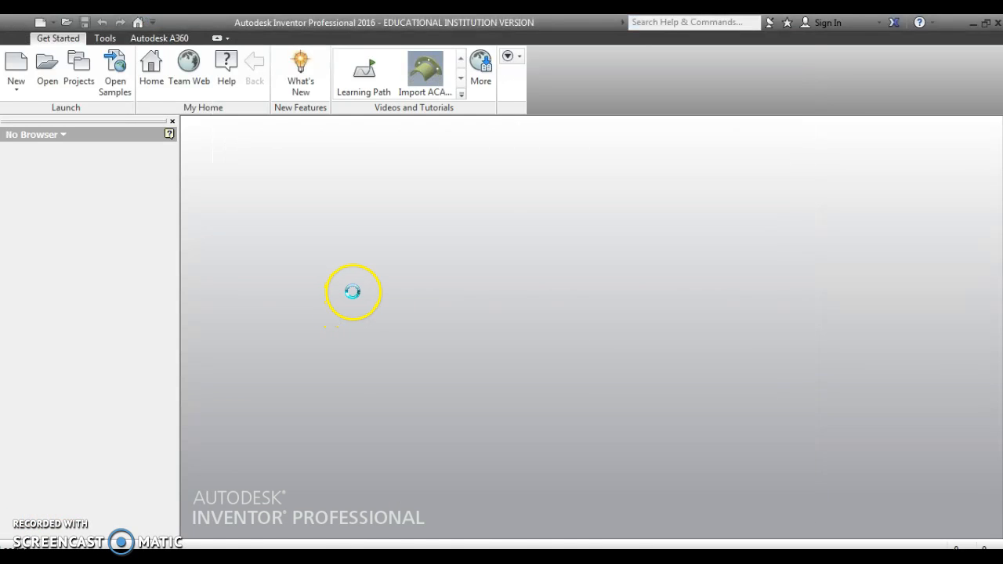
left_click(322, 264)
left_click(329, 263)
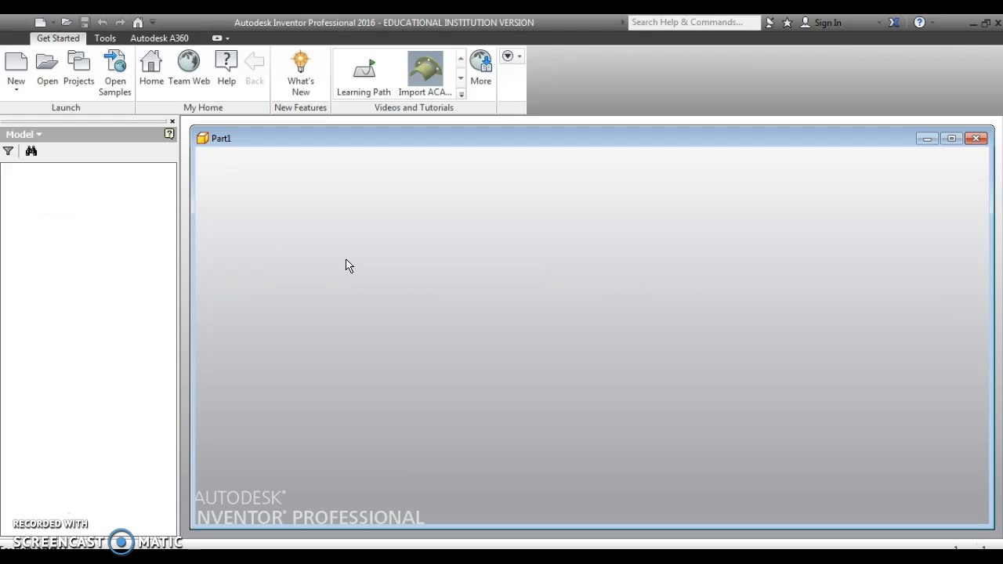
left_click(352, 259)
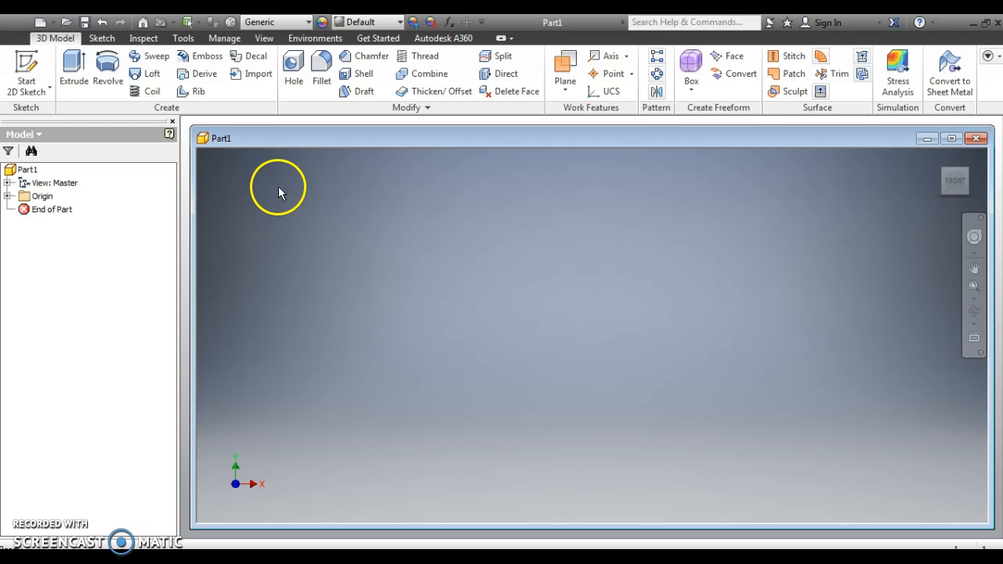
Start a 2D sketch on the XY plane of the new part
left_click(26, 92)
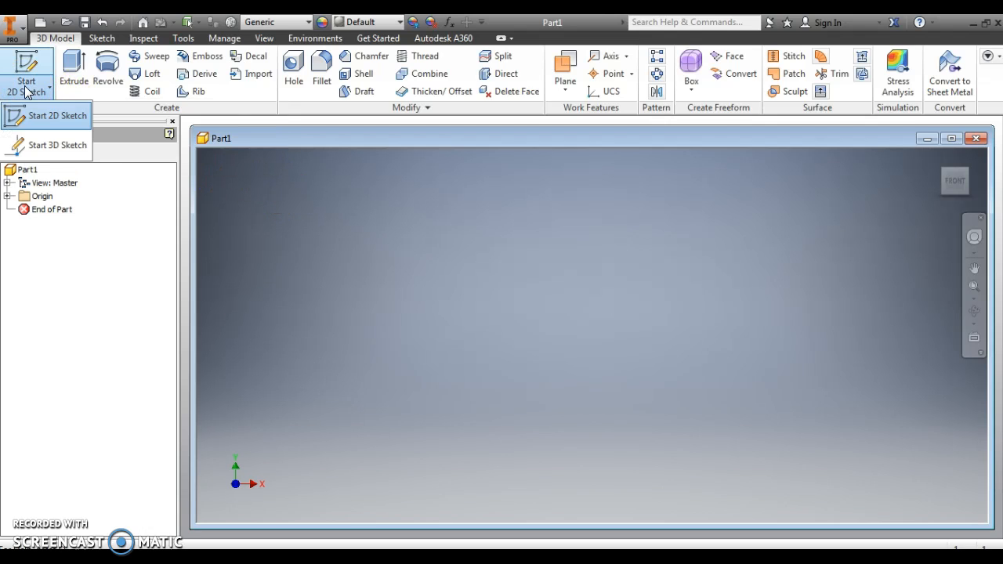
left_click(39, 124)
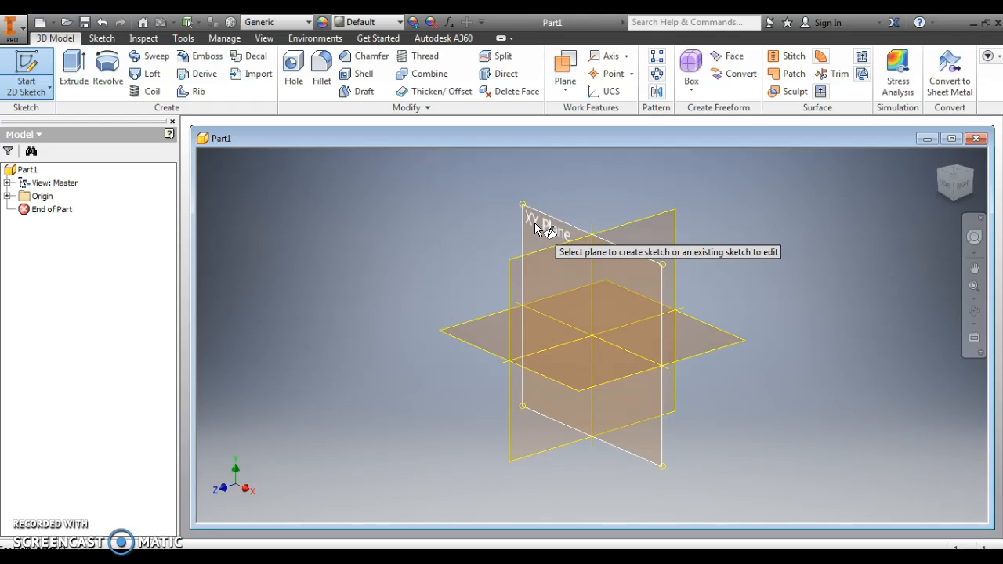
left_click(539, 227)
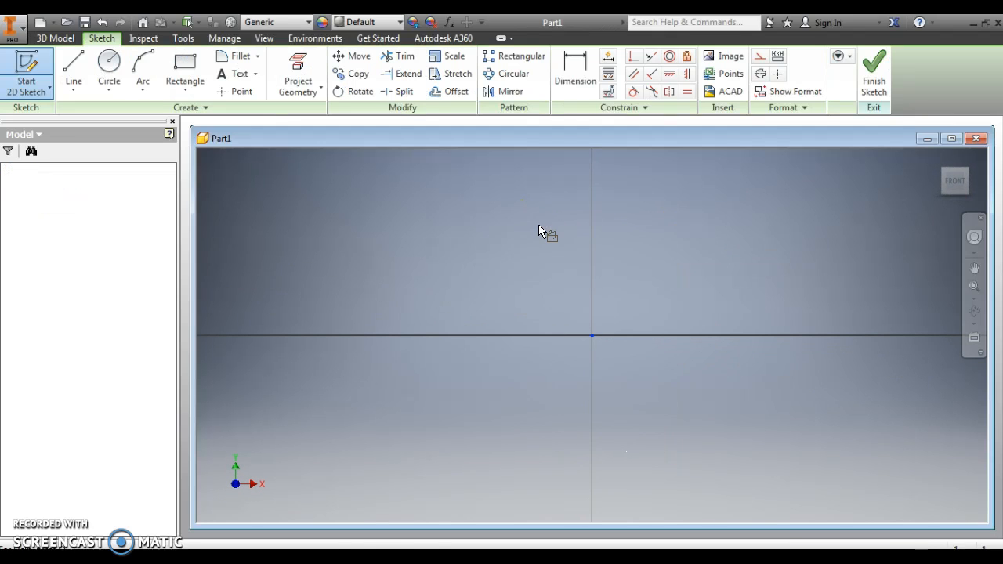
left_click(423, 233)
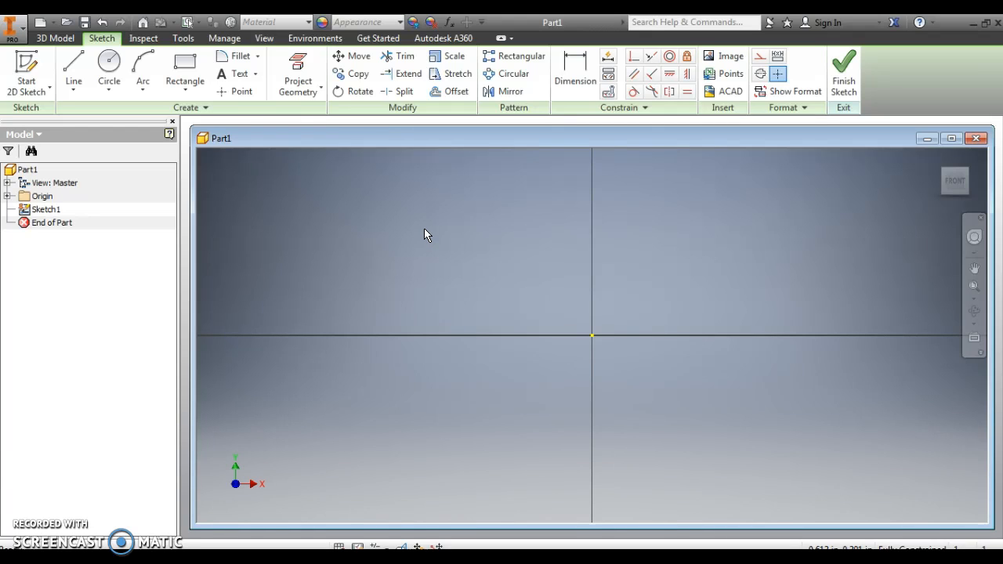
Sketch a two-point rectangle about 1.45 in wide, with the origin inside its lower right area
left_click(185, 69)
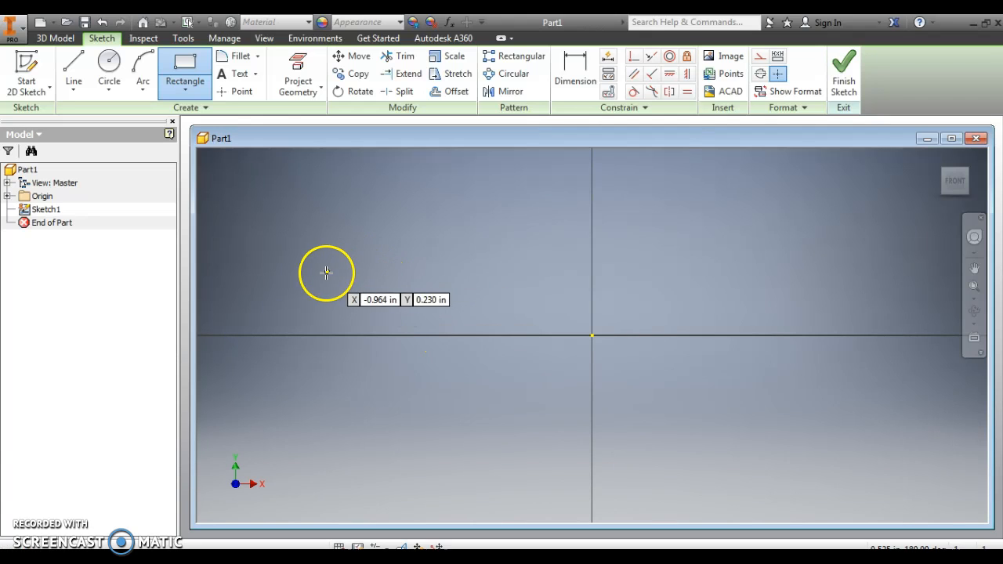
left_click(309, 378)
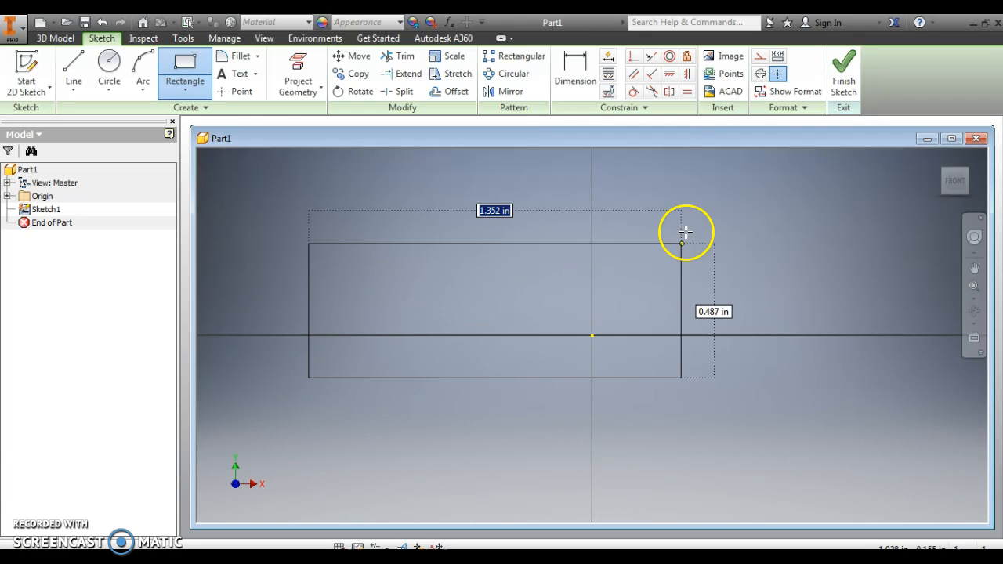
left_click(709, 190)
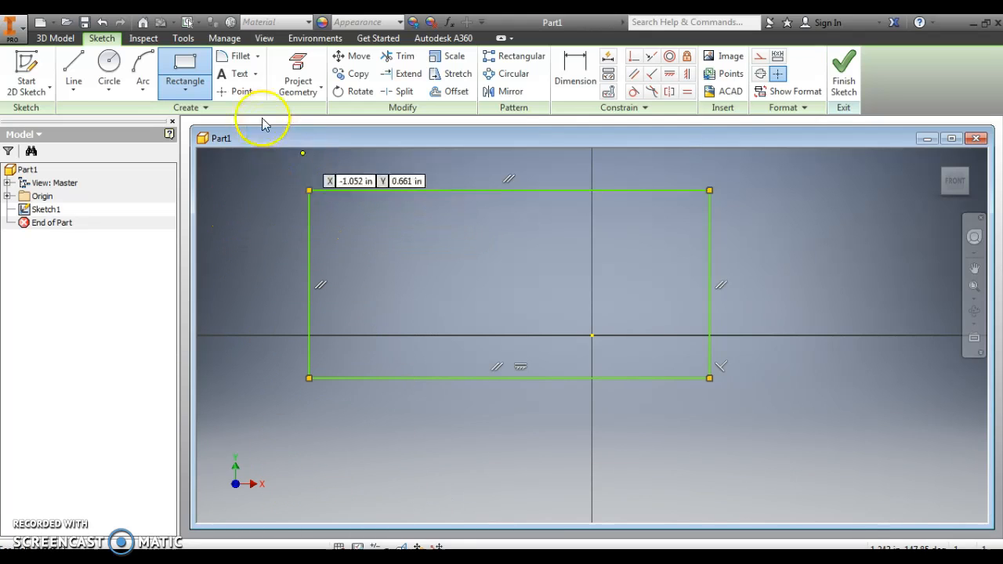
Dimension the rectangle's bottom edge and set its length to 2 in
left_click(241, 56)
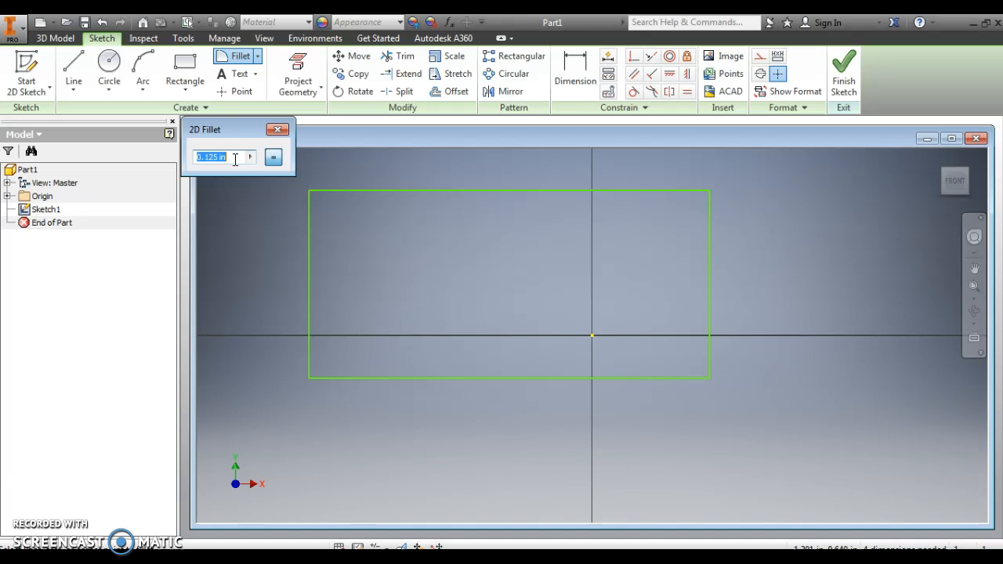
left_click(575, 70)
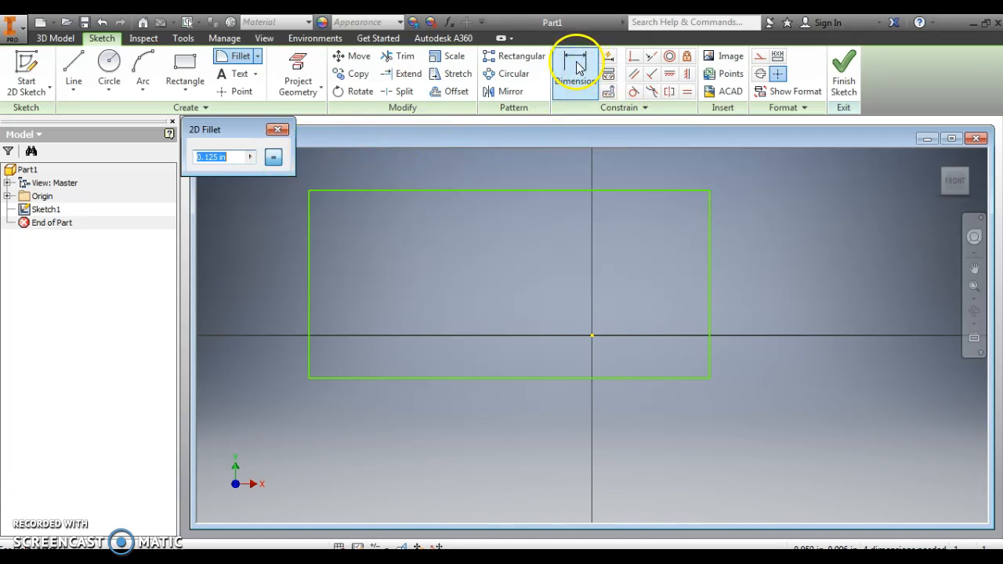
left_click(483, 379)
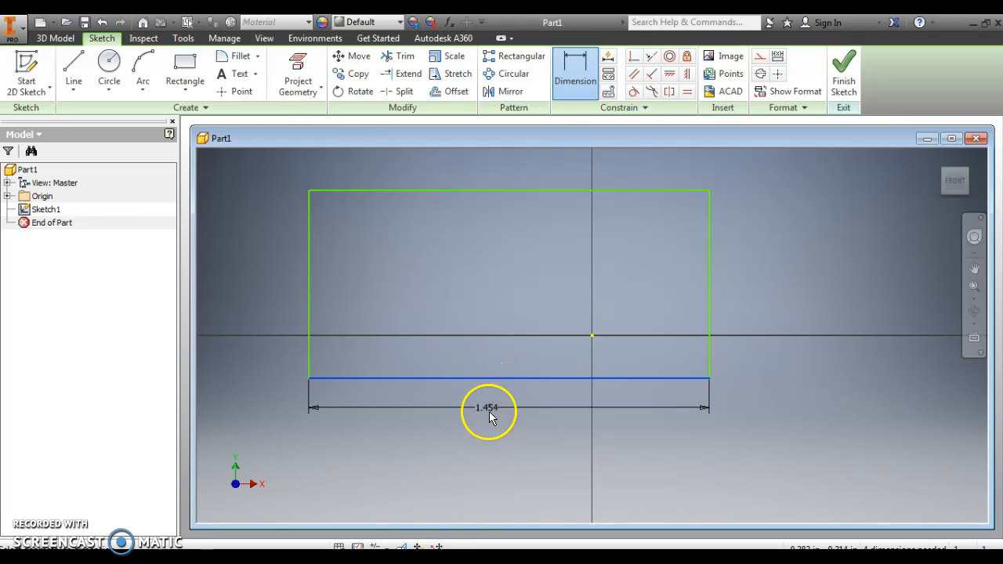
left_click(495, 446)
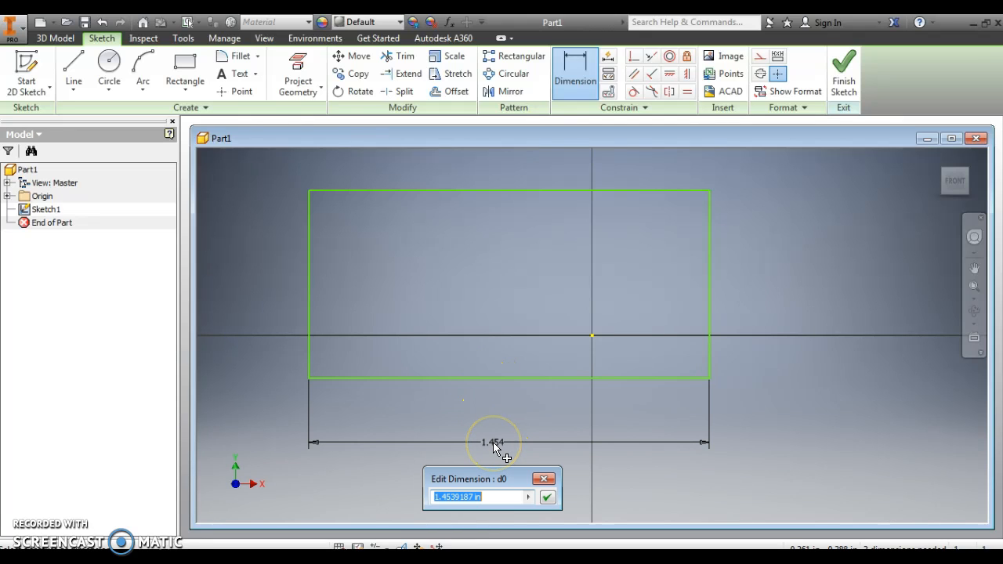
type("2")
left_click(515, 447)
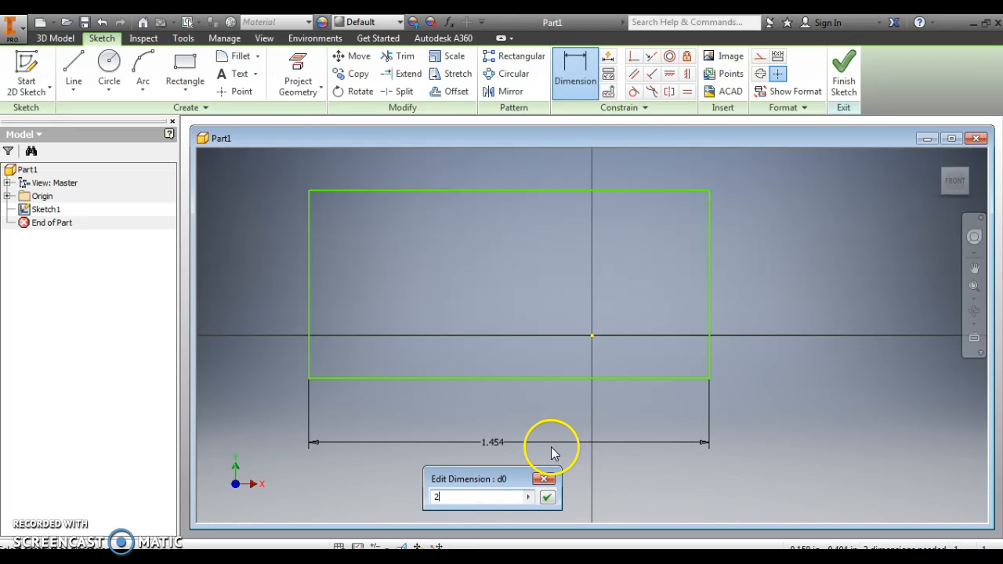
key("Return")
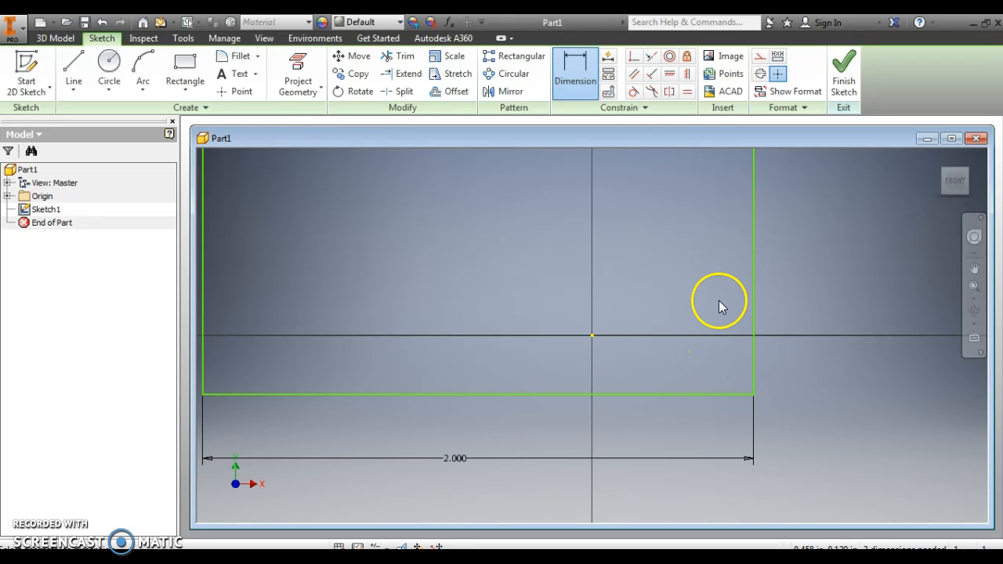
Dimension the rectangle's right edge and set its height to 1.25 in
left_click(754, 279)
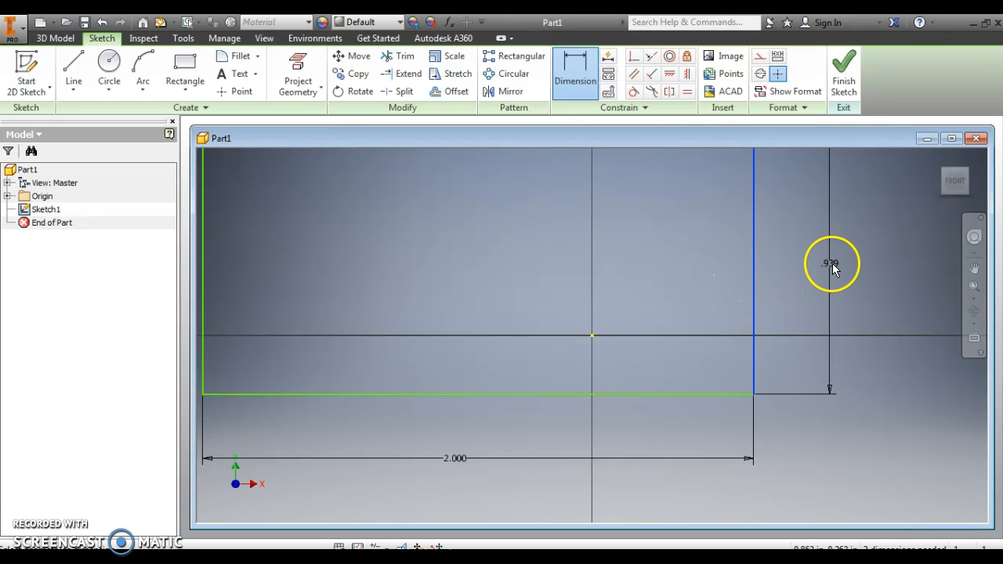
left_click(840, 264)
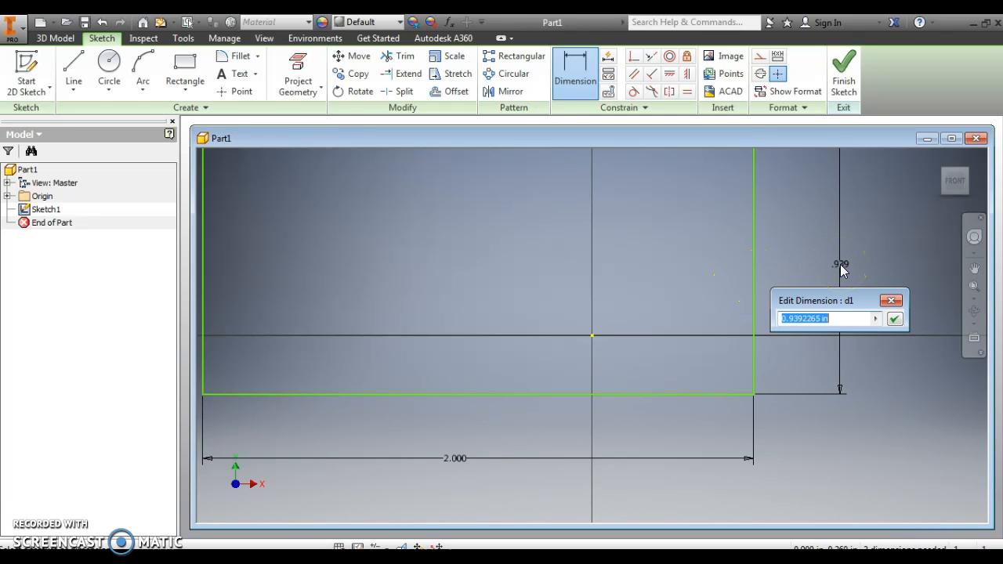
type("1.2")
key("Return")
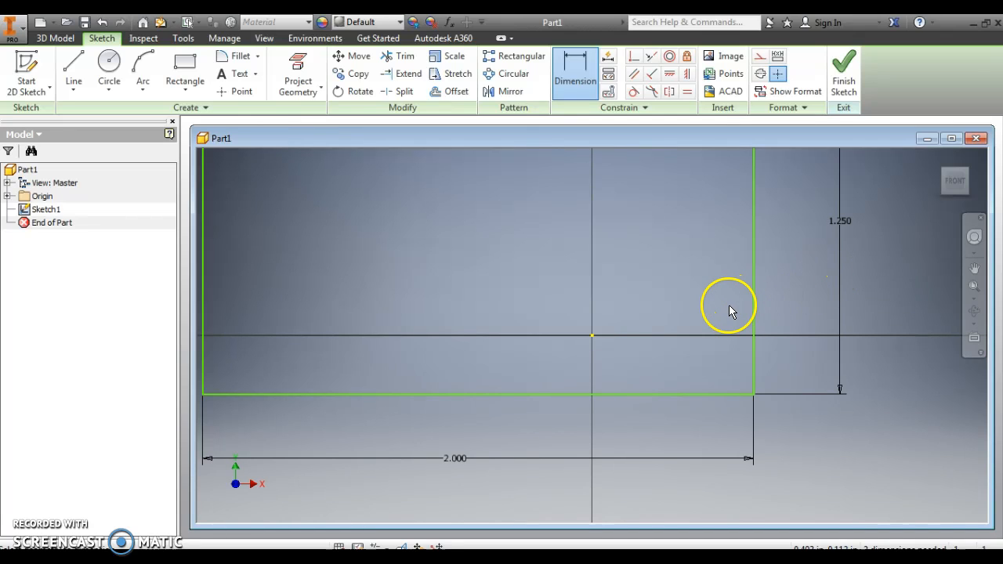
Fillet the rectangle's upper right corner with a 0.25 in radius
scroll(728, 307, "up", 2)
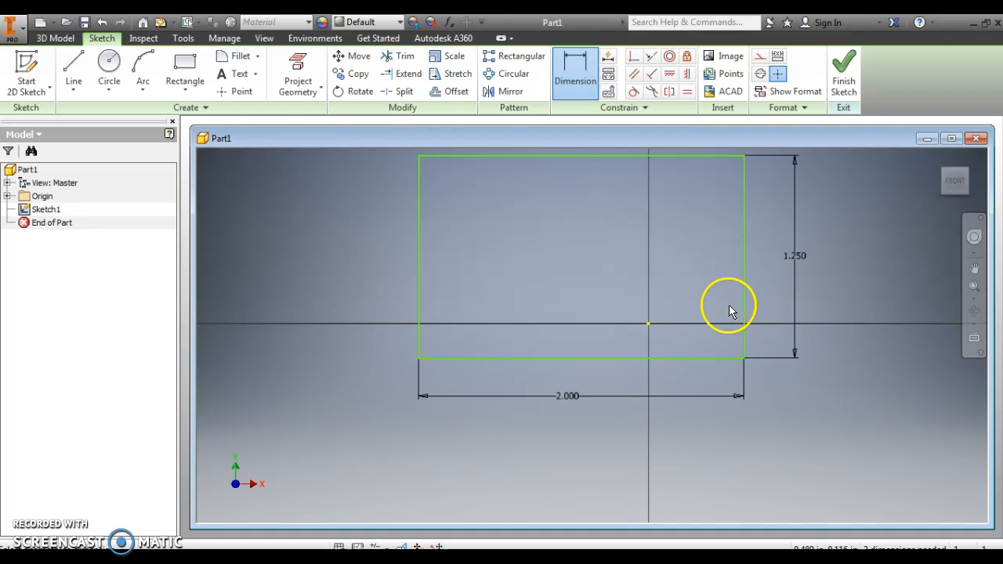
left_click(955, 182)
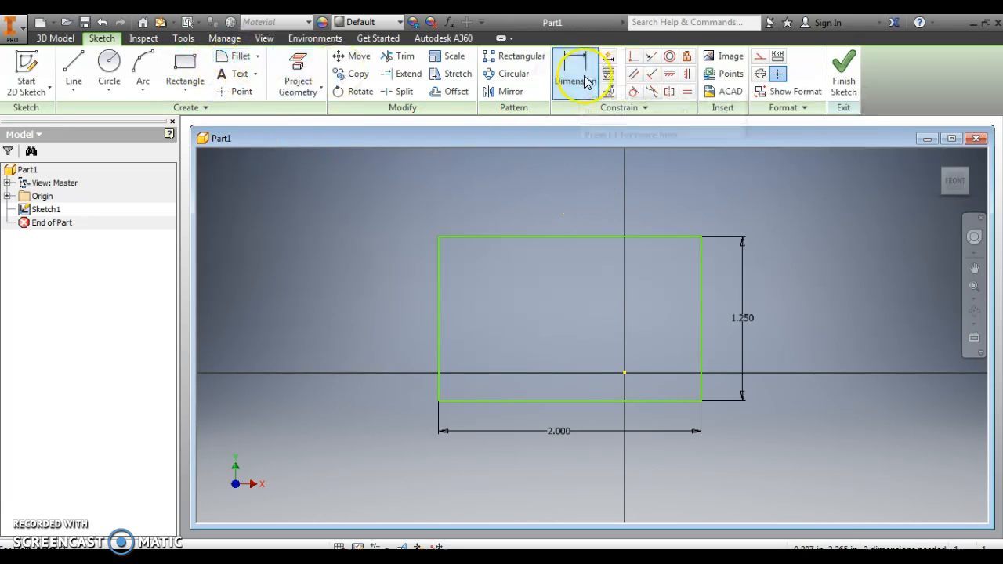
left_click(238, 58)
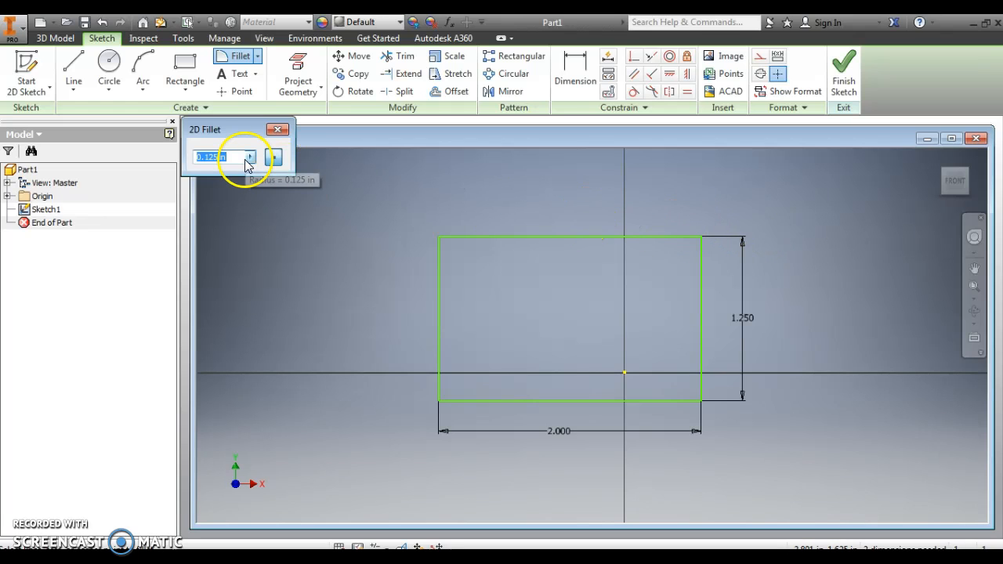
type(".25")
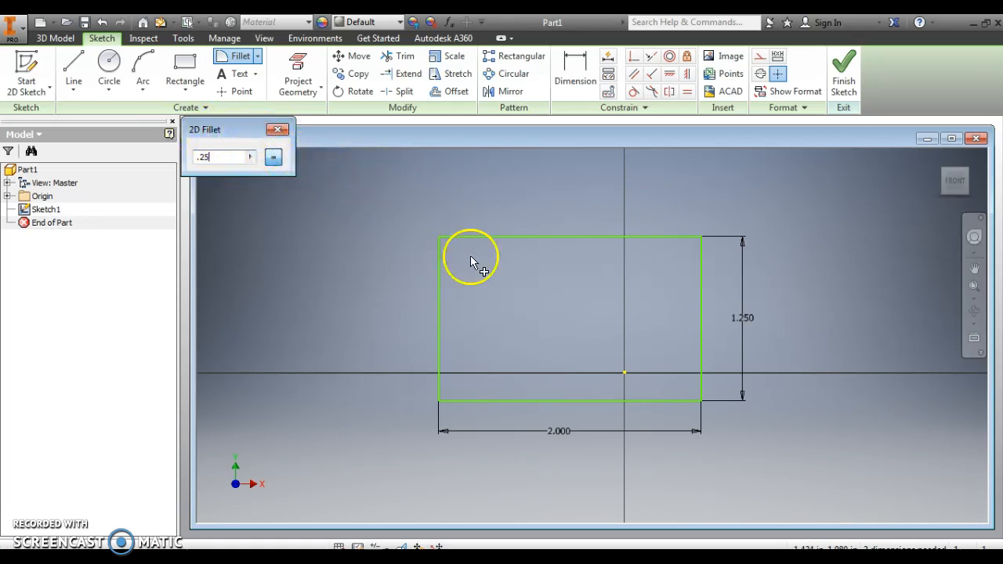
left_click(701, 238)
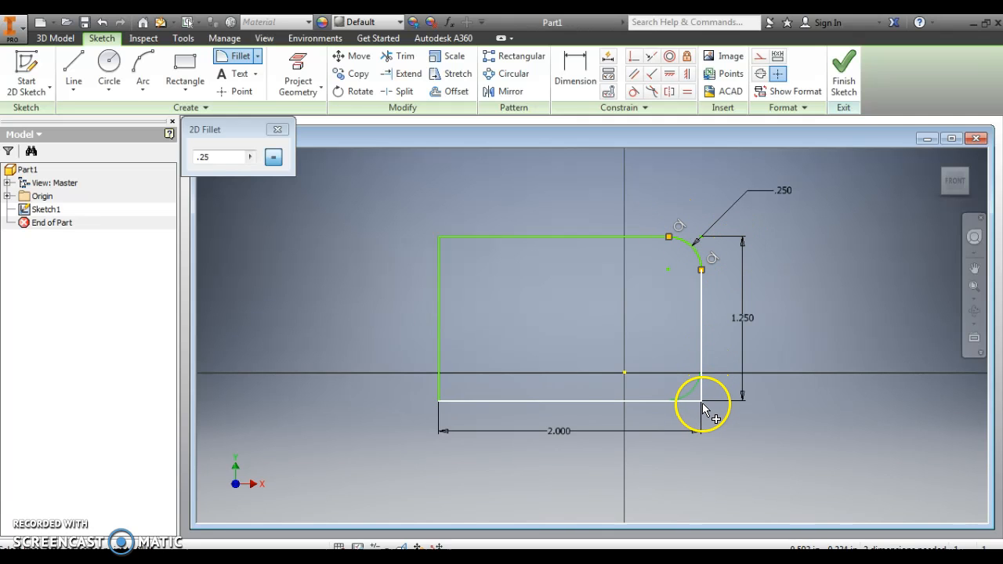
Try to fillet the rectangle's lower right corner with a radius of 75 in and undo it
left_click_drag(232, 158, 193, 158)
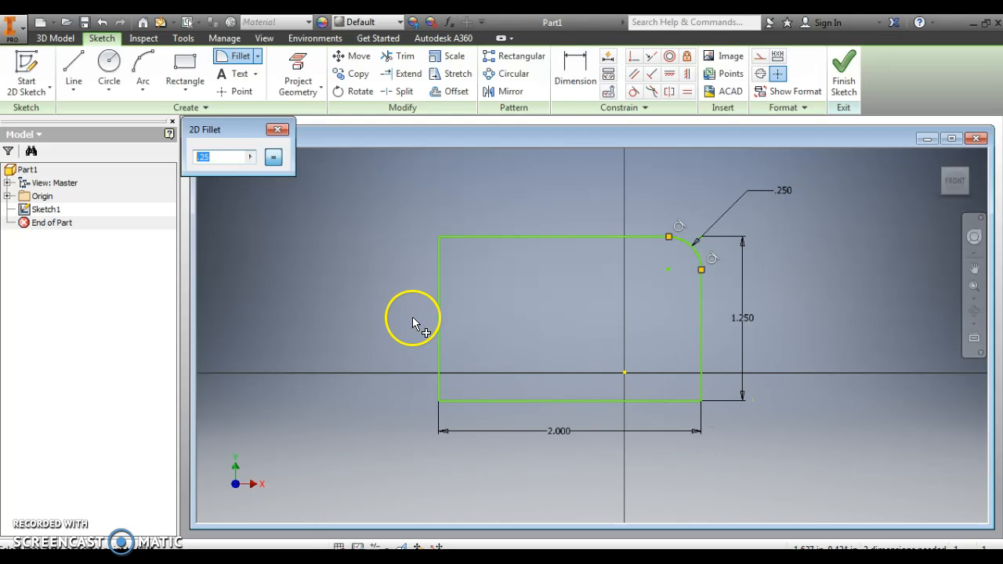
type("75")
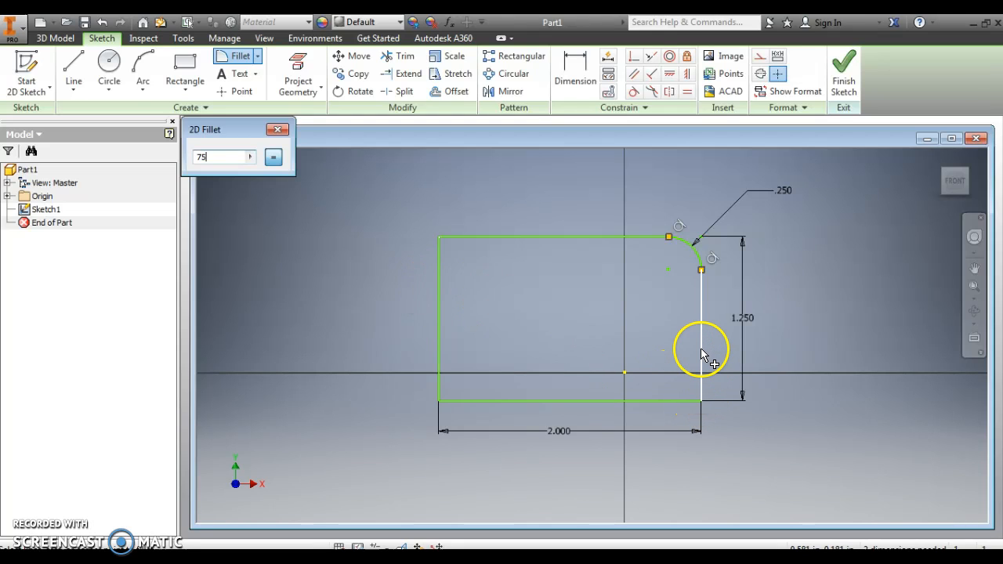
left_click(701, 402)
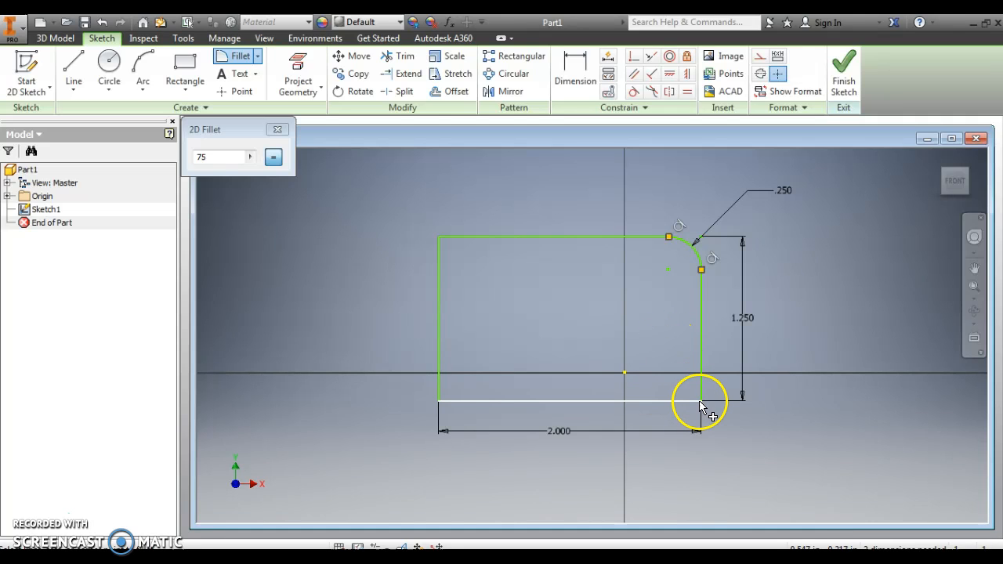
left_click(704, 406)
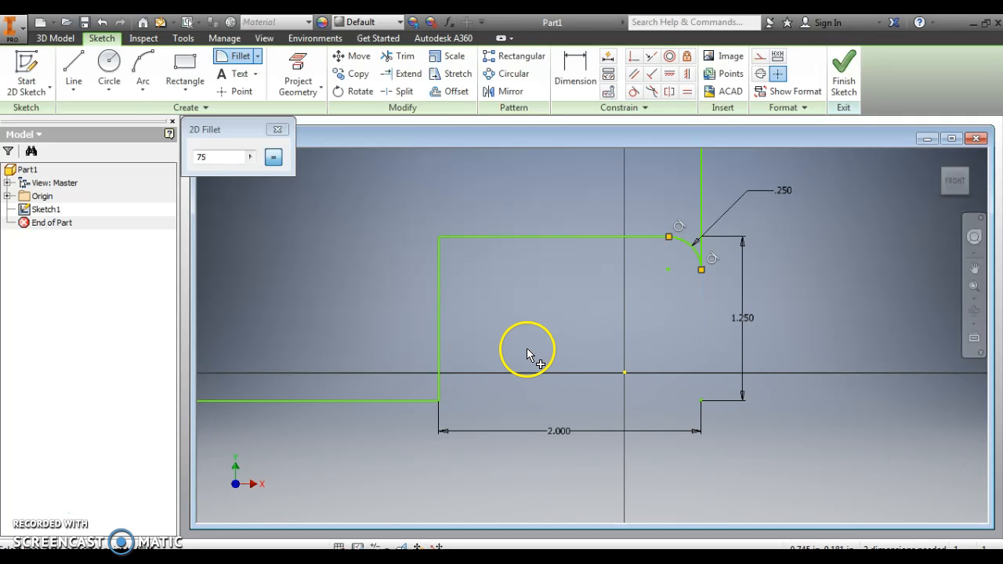
scroll(559, 338, "down", 5)
scroll(557, 337, "up", 3)
scroll(557, 336, "down", 6)
scroll(503, 252, "up", 5)
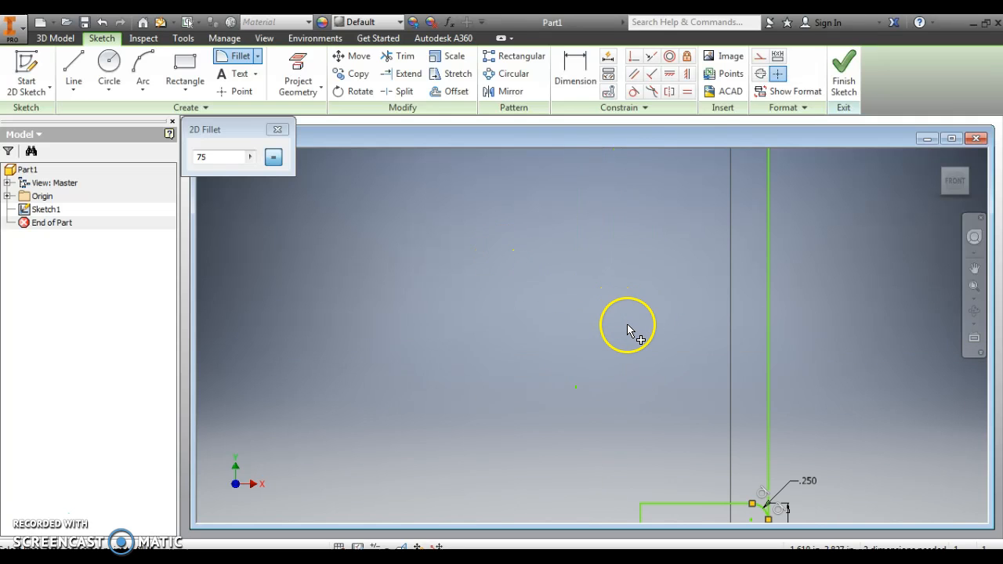
scroll(627, 334, "down", 2)
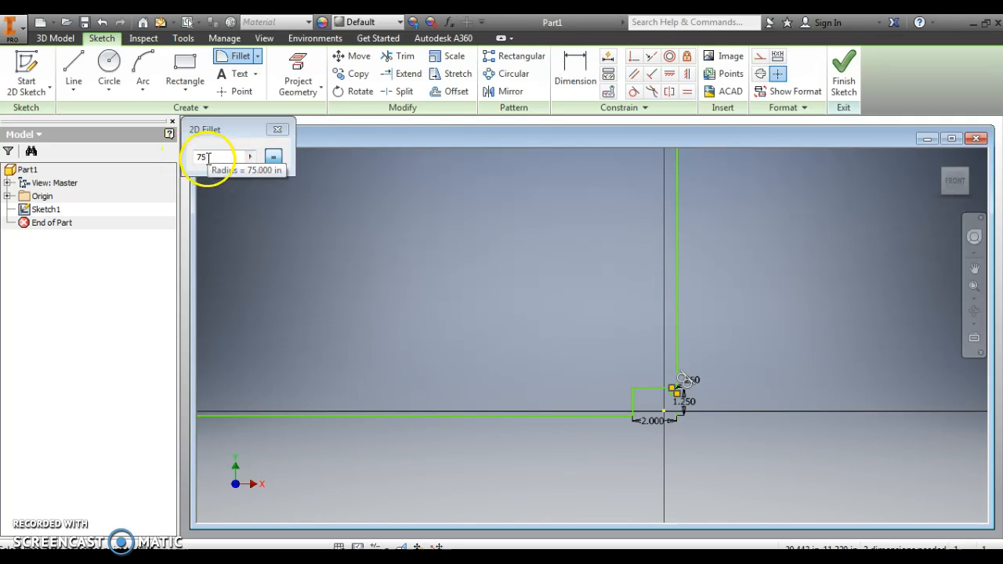
left_click(102, 25)
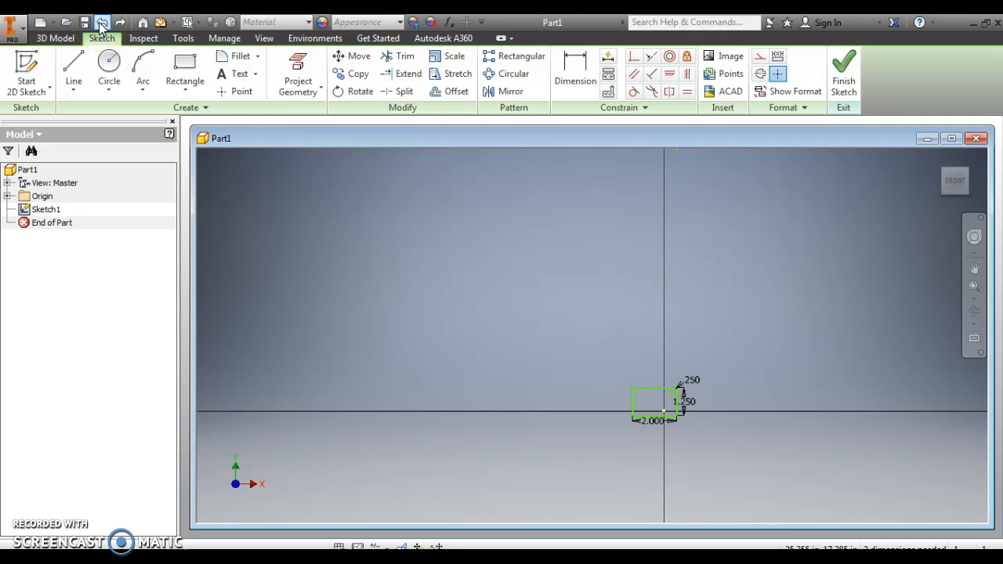
Fillet the rectangle's lower right corner with a 0.75 in radius
left_click(956, 179)
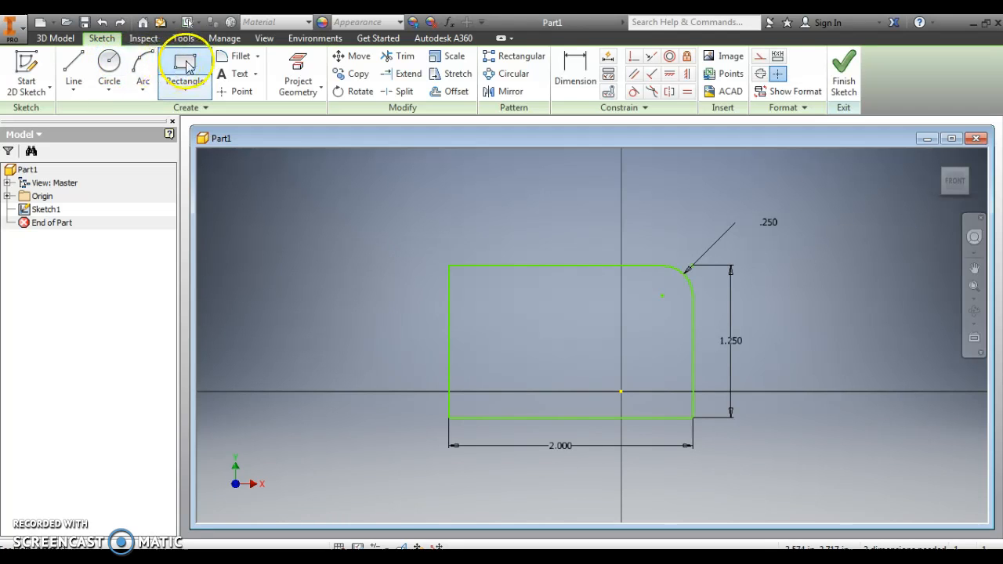
left_click(240, 58)
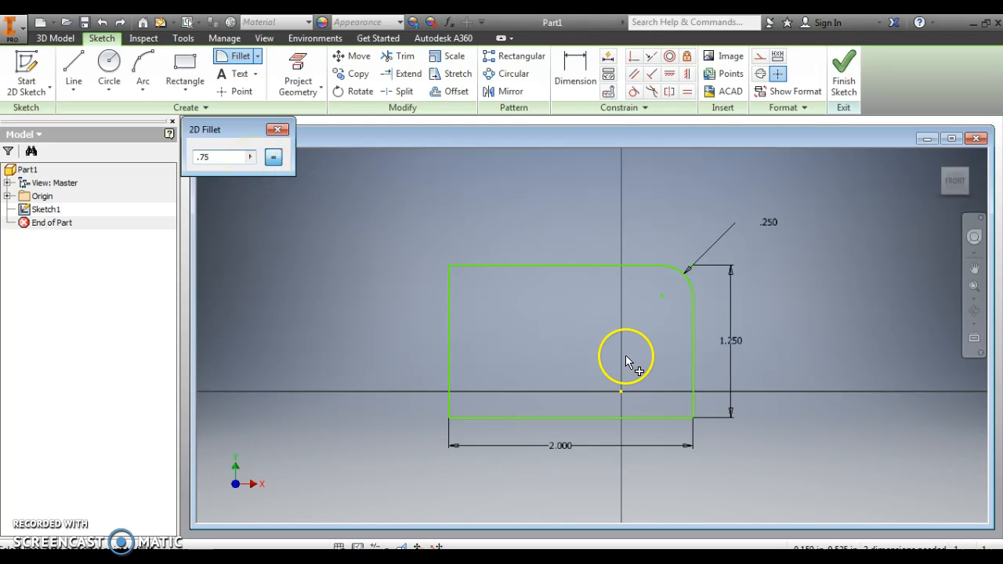
left_click(695, 420)
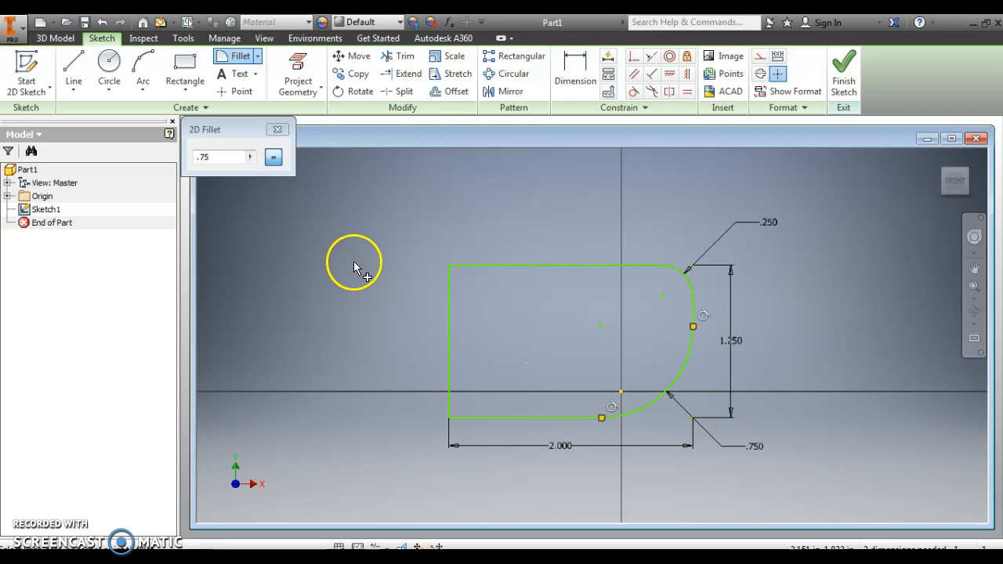
Fillet the rectangle's lower left corner with a 0.5 in radius and end the fillet command
double_click(222, 161)
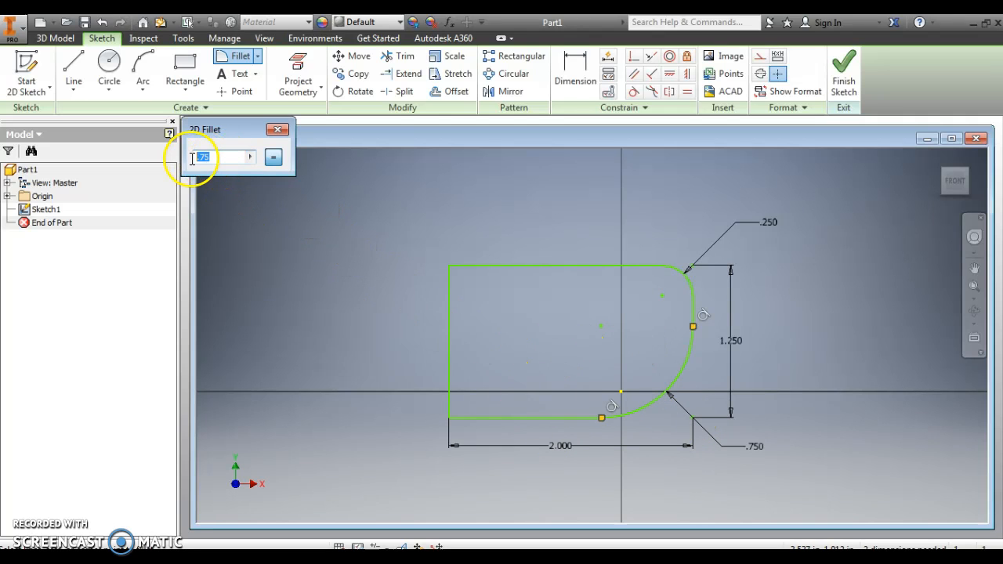
type(".5")
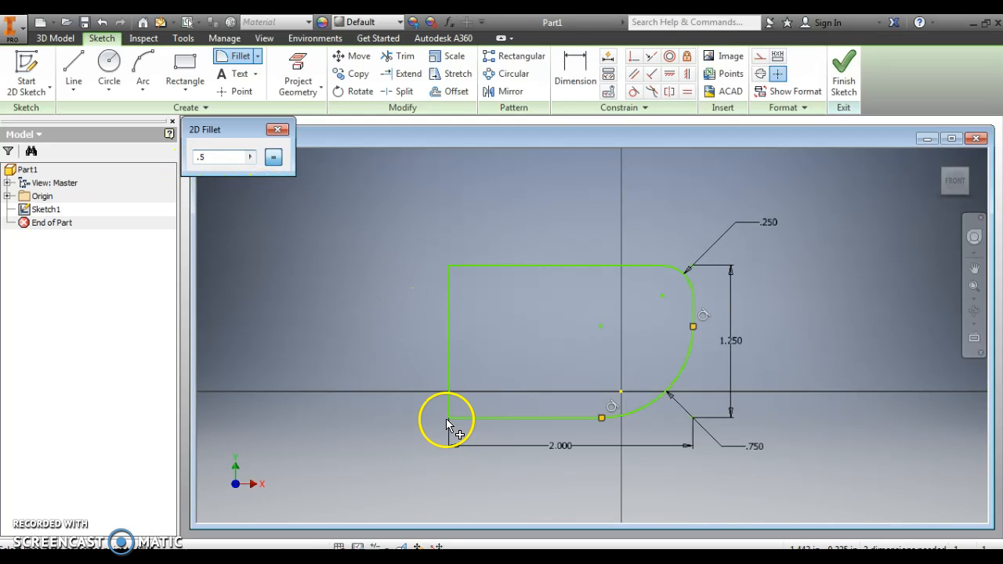
left_click(451, 421)
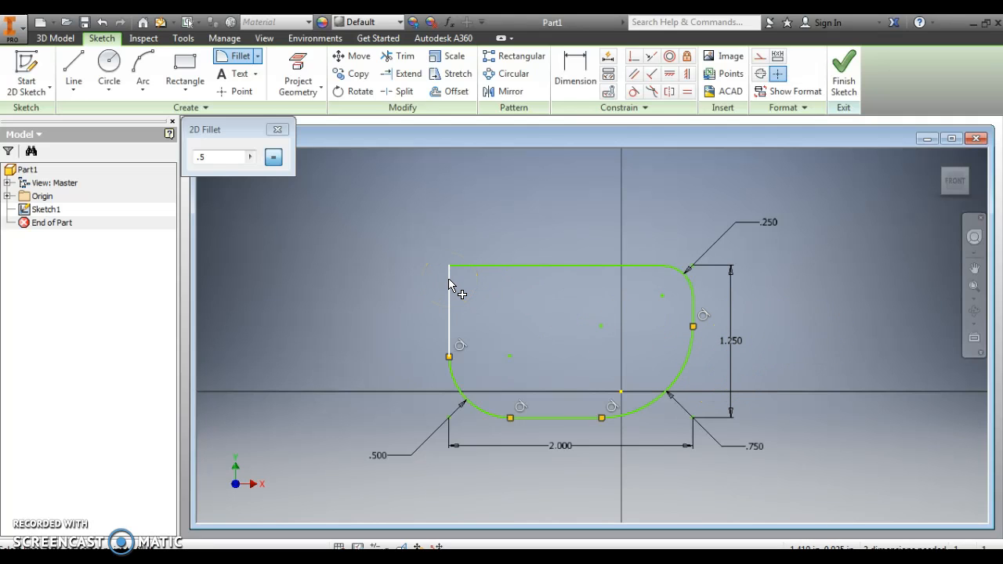
left_click(279, 131)
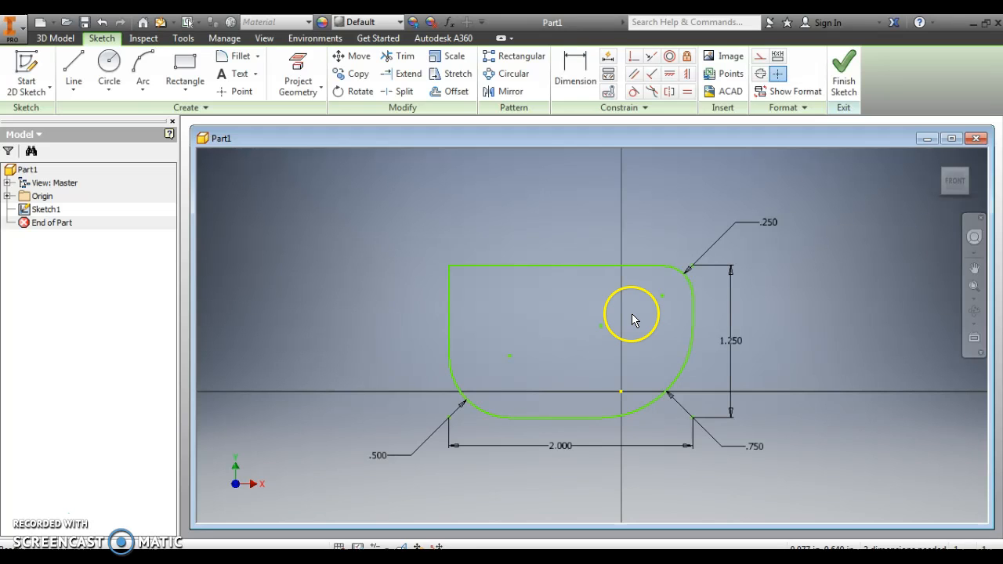
Finish the sketch and extrude the filleted profile 1 in symmetrically about the sketch plane
left_click(844, 73)
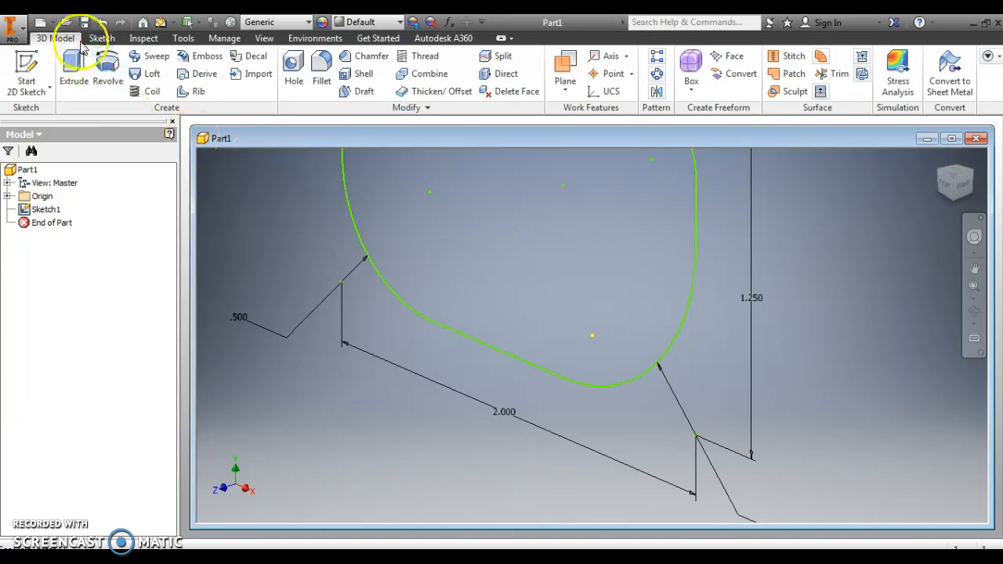
left_click(73, 65)
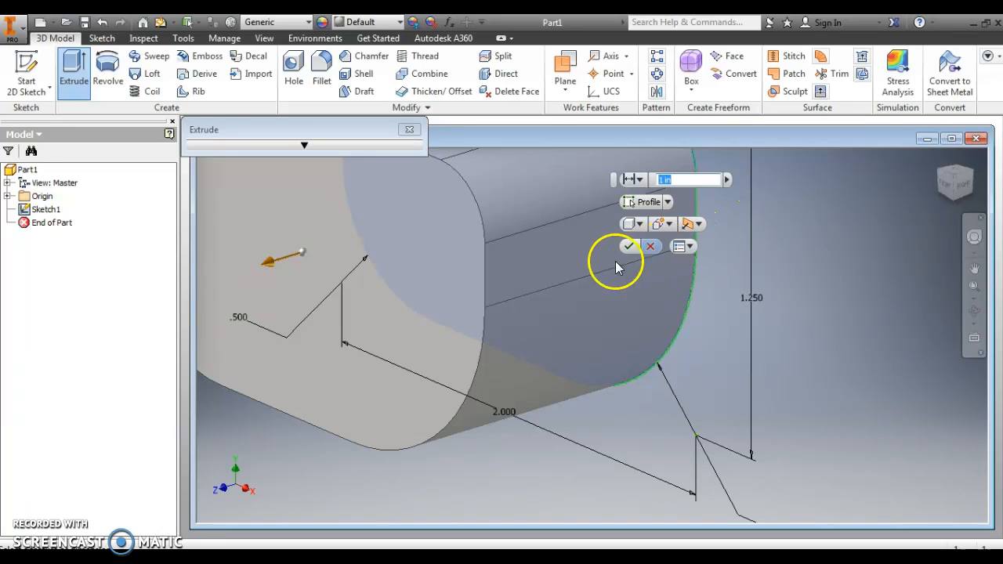
left_click(697, 224)
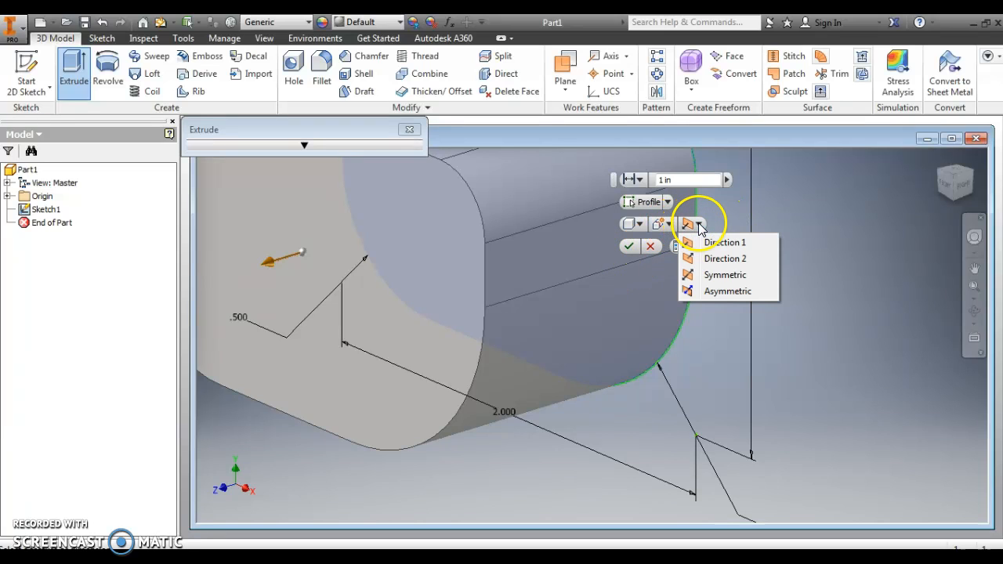
left_click(725, 276)
left_click(415, 202)
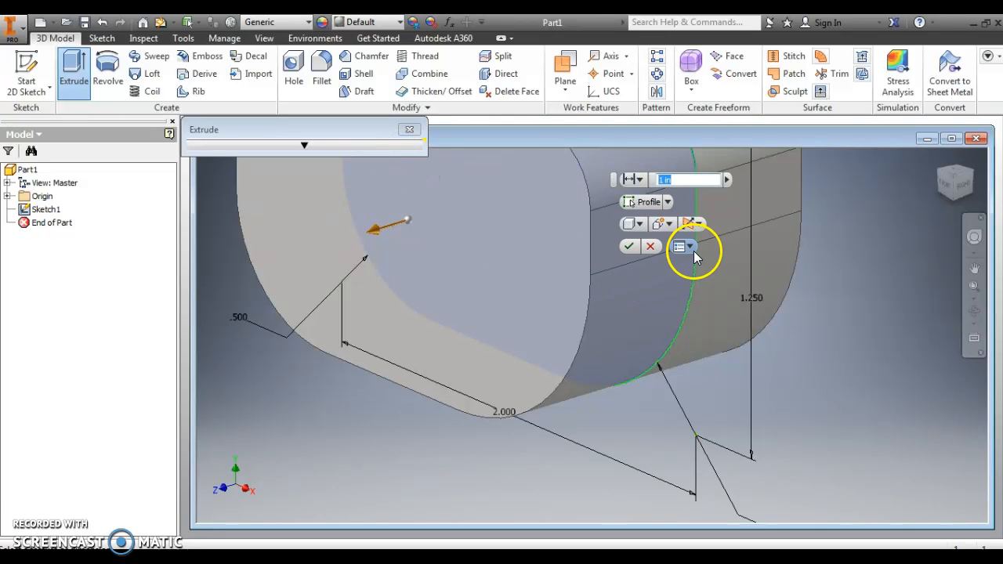
left_click(631, 248)
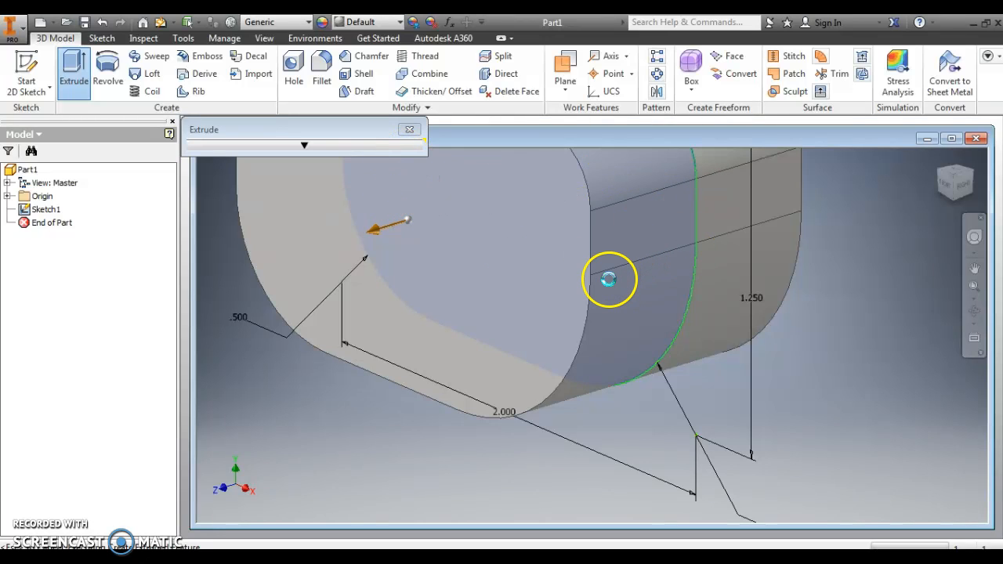
mouse_move(948, 188)
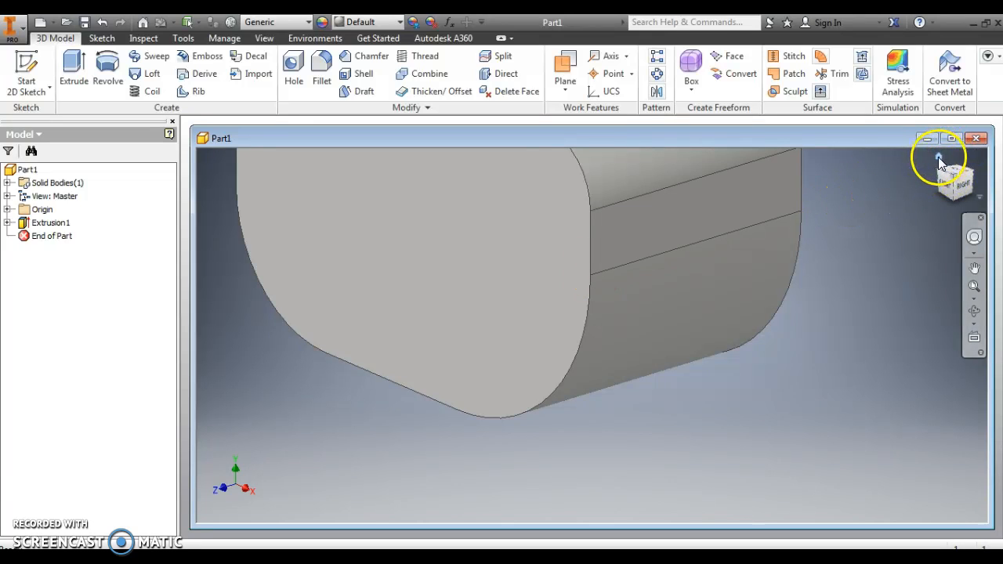
left_click(938, 157)
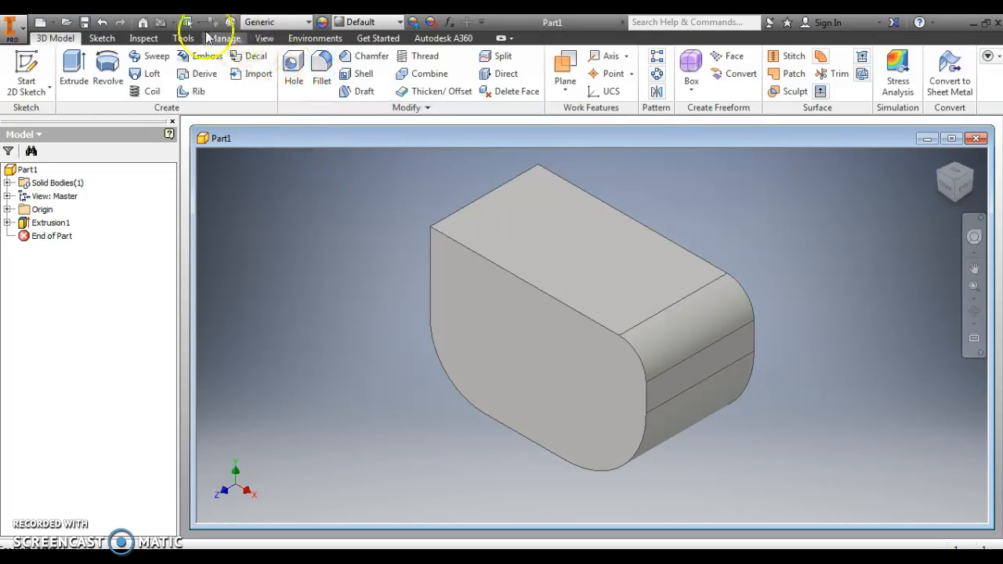
Start saving the part and choose the Autoblox folder inside the Inventor parts folder on the Desktop as its location
left_click(84, 23)
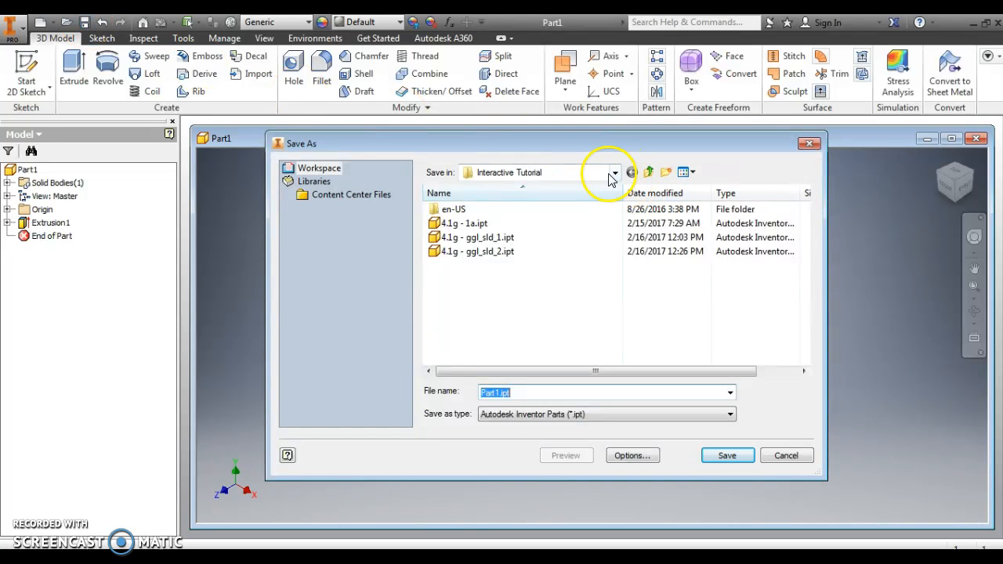
left_click(615, 174)
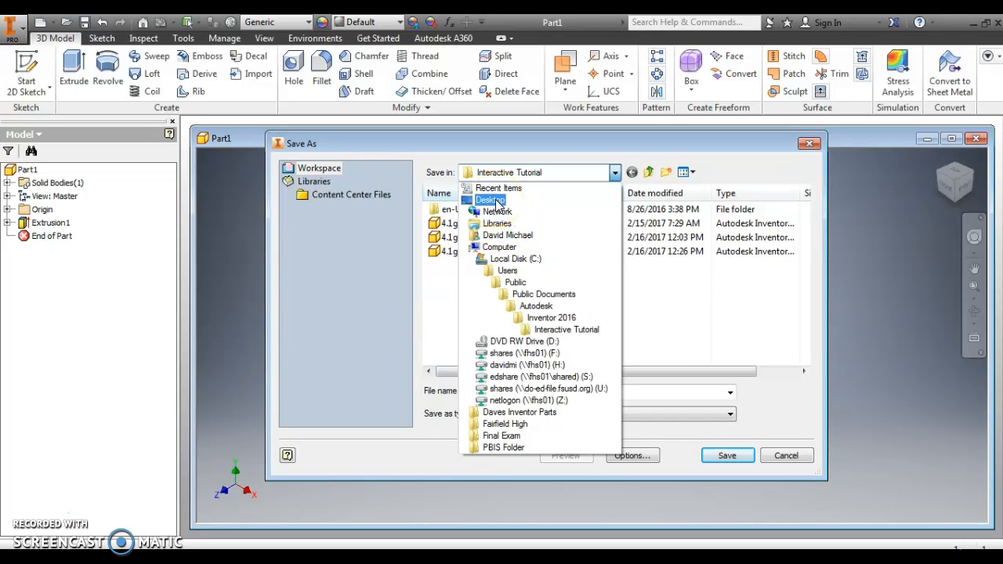
left_click(492, 201)
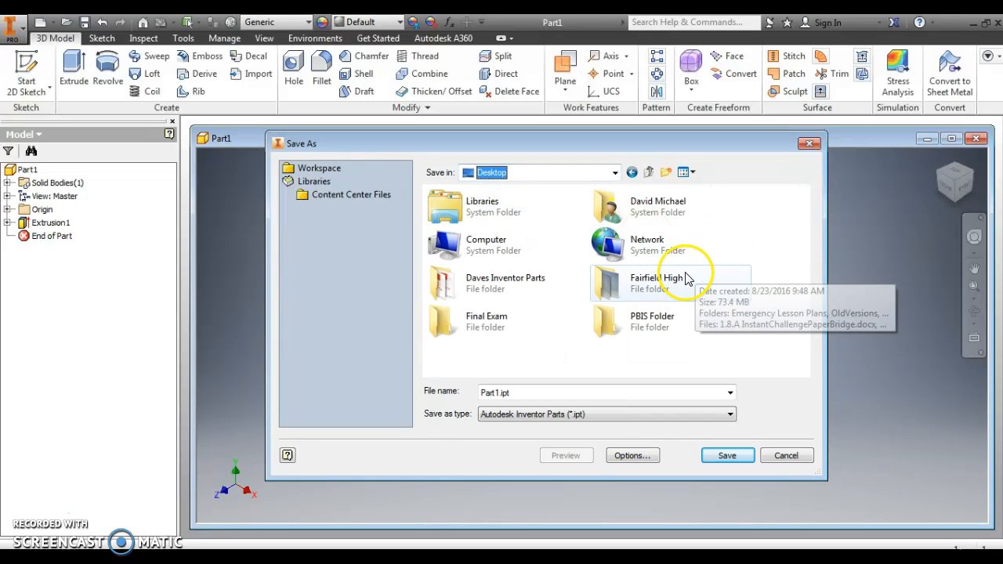
left_click(664, 284)
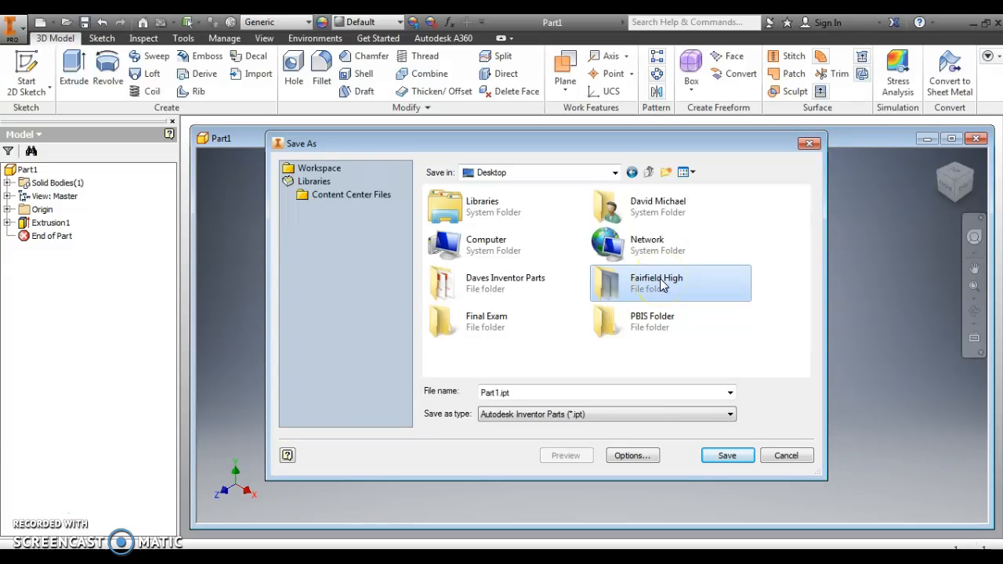
left_click(508, 282)
left_click(509, 283)
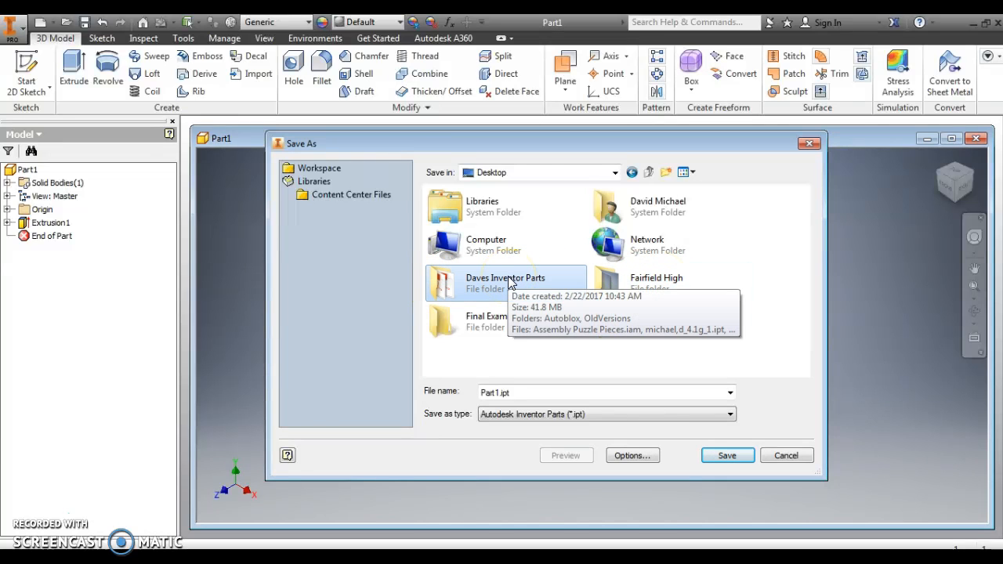
double_click(508, 282)
left_click(482, 213)
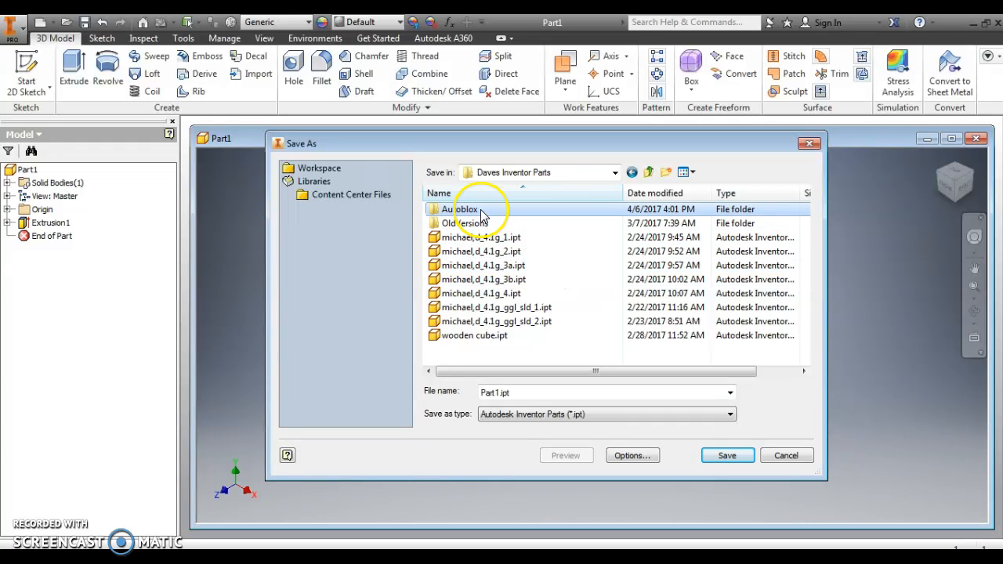
double_click(474, 210)
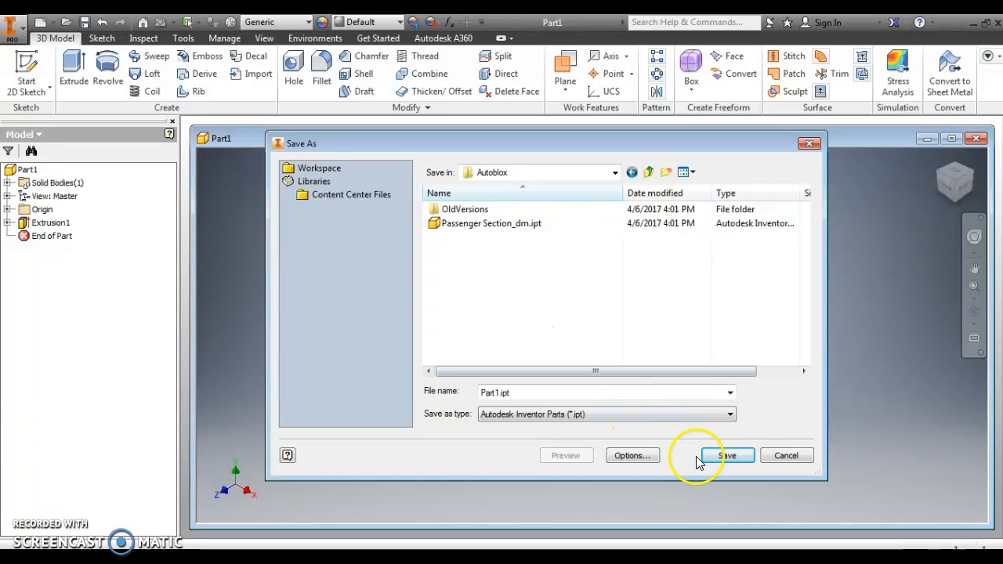
Save the part as Sketch Procedure 1, accepting the location outside the active project, and close the file
left_click(726, 456)
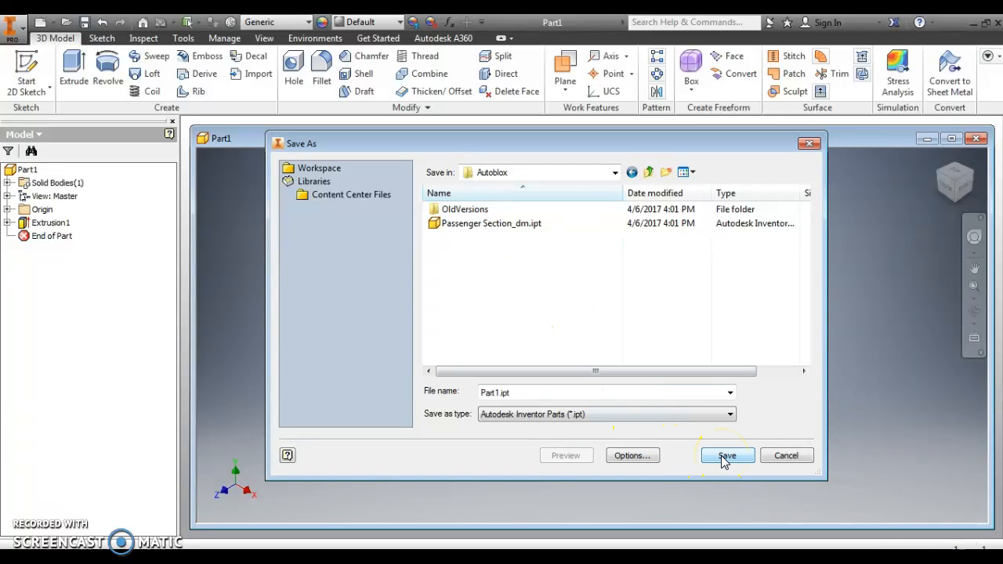
left_click(528, 394)
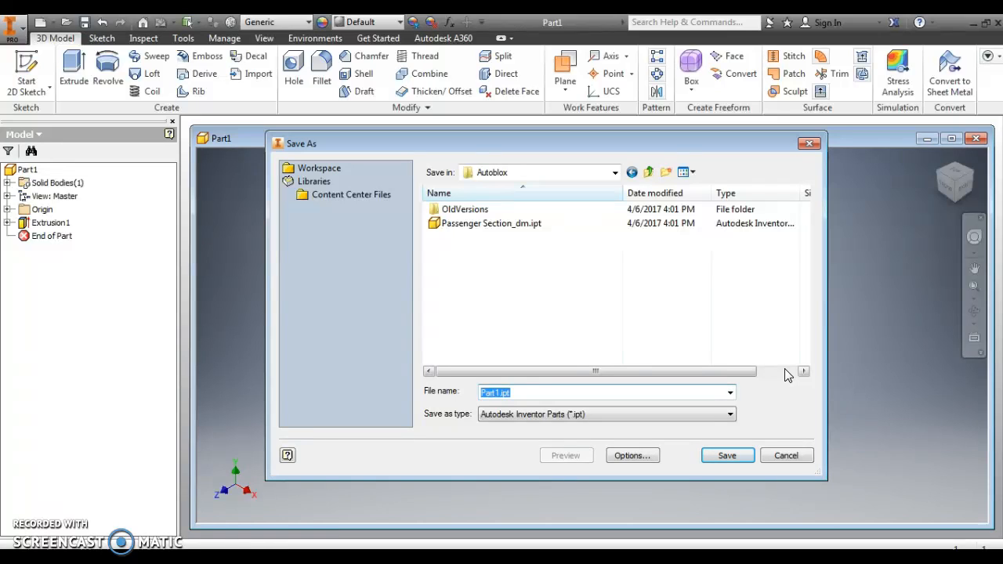
type("Sketch Procedure 1")
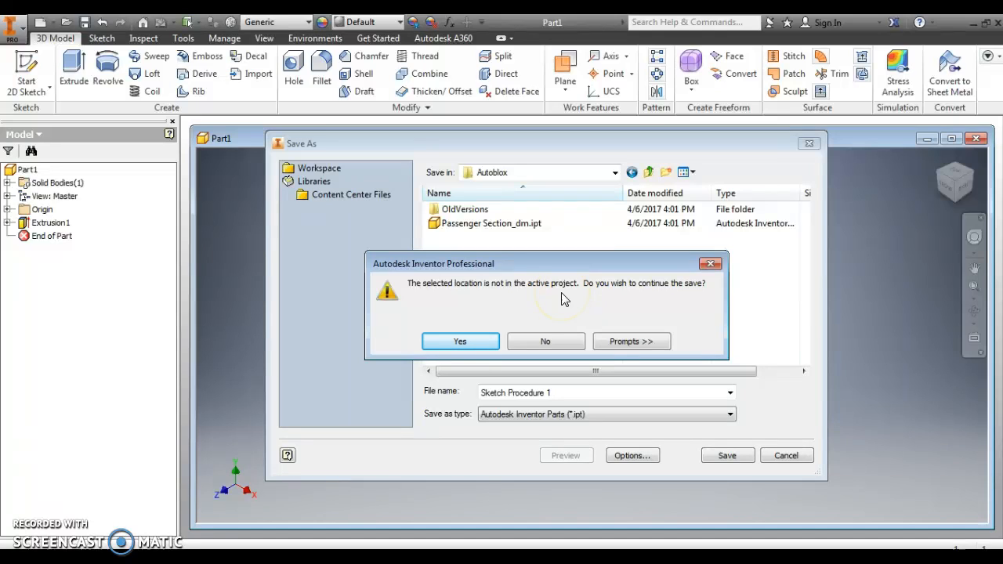
left_click(459, 342)
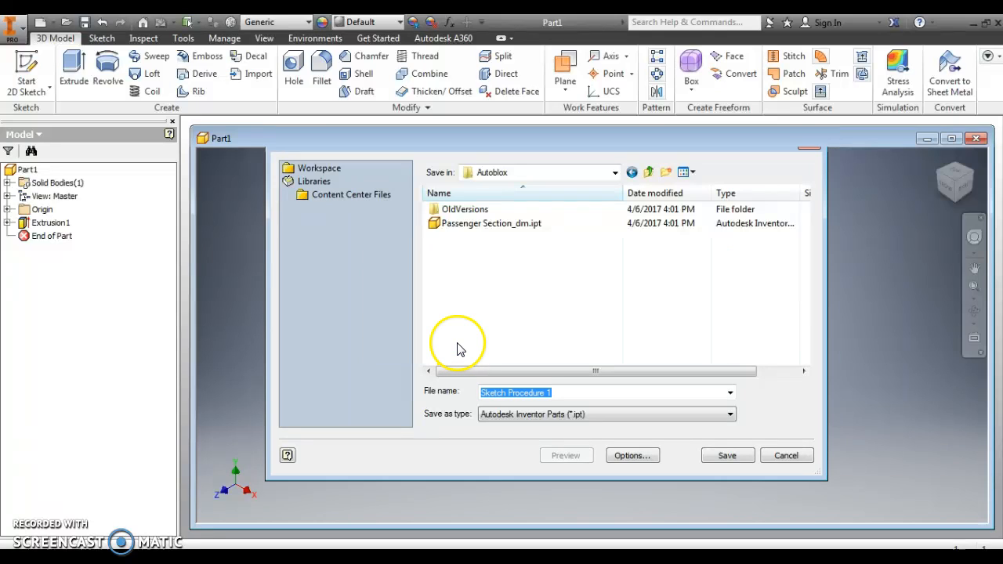
left_click(727, 456)
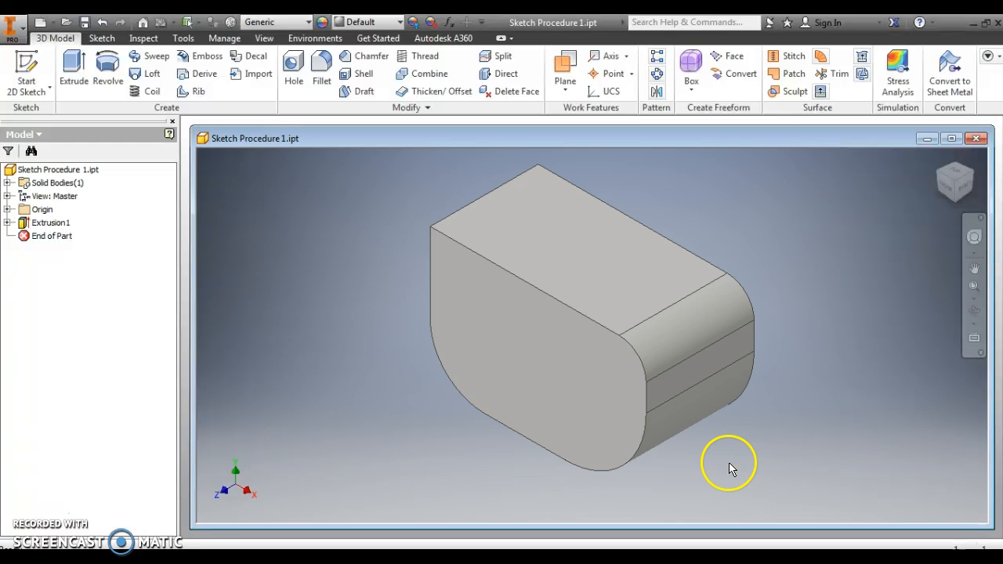
left_click(976, 143)
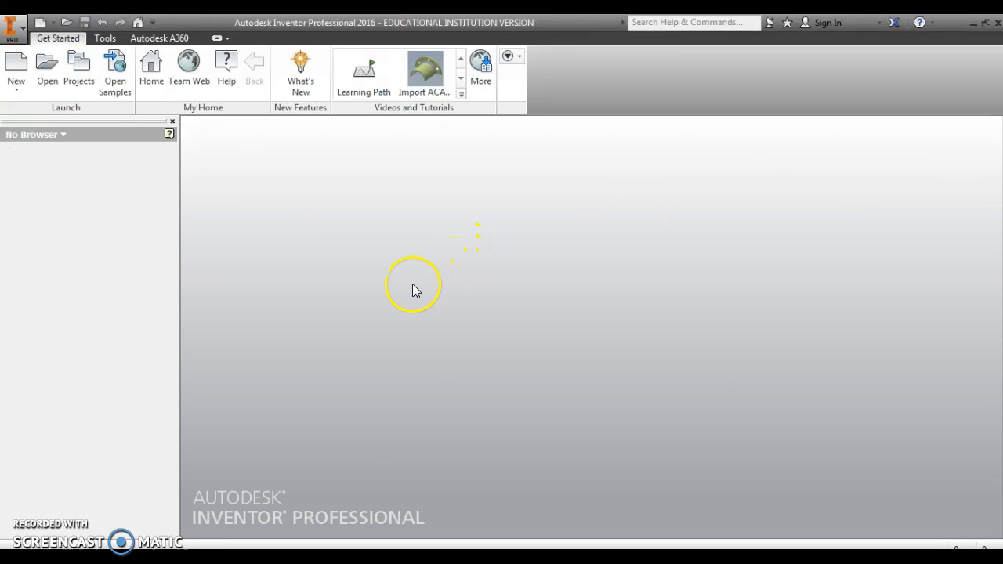